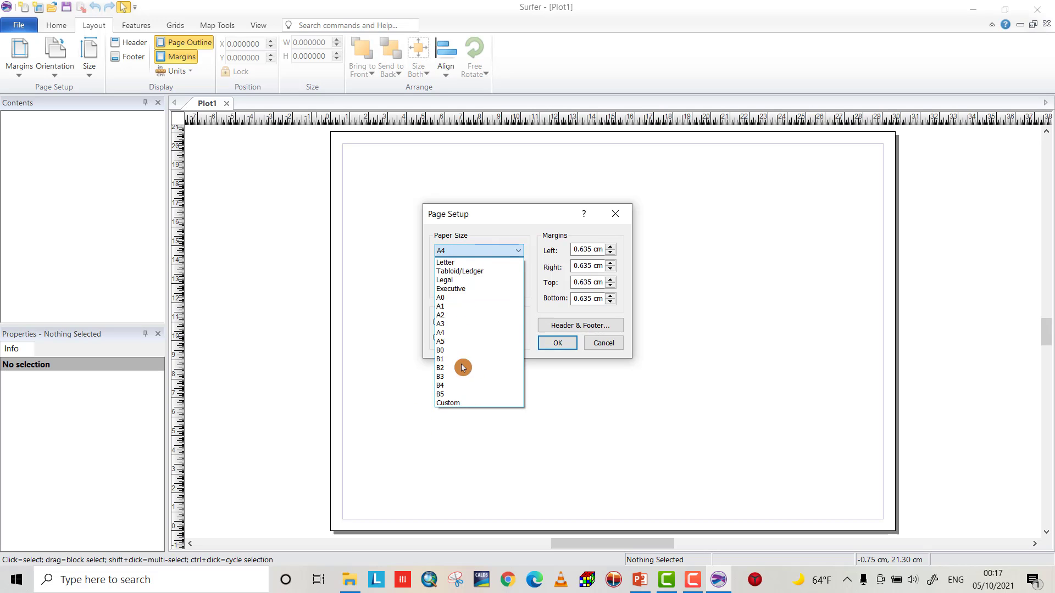
- Set the page to the Custom paper size with landscape orientation and apply the page setup
click(460, 407)
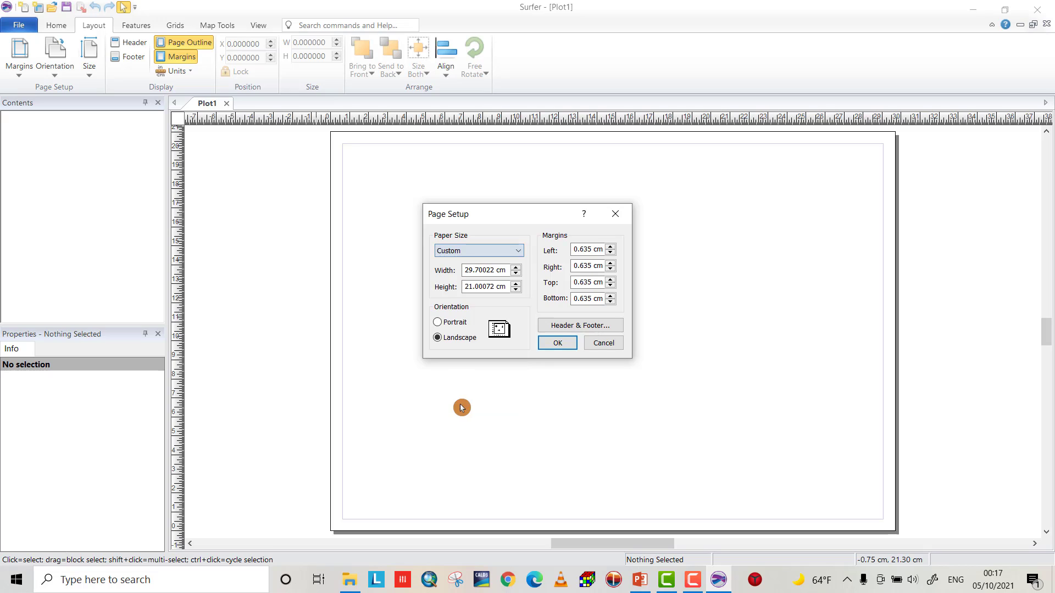
click(438, 322)
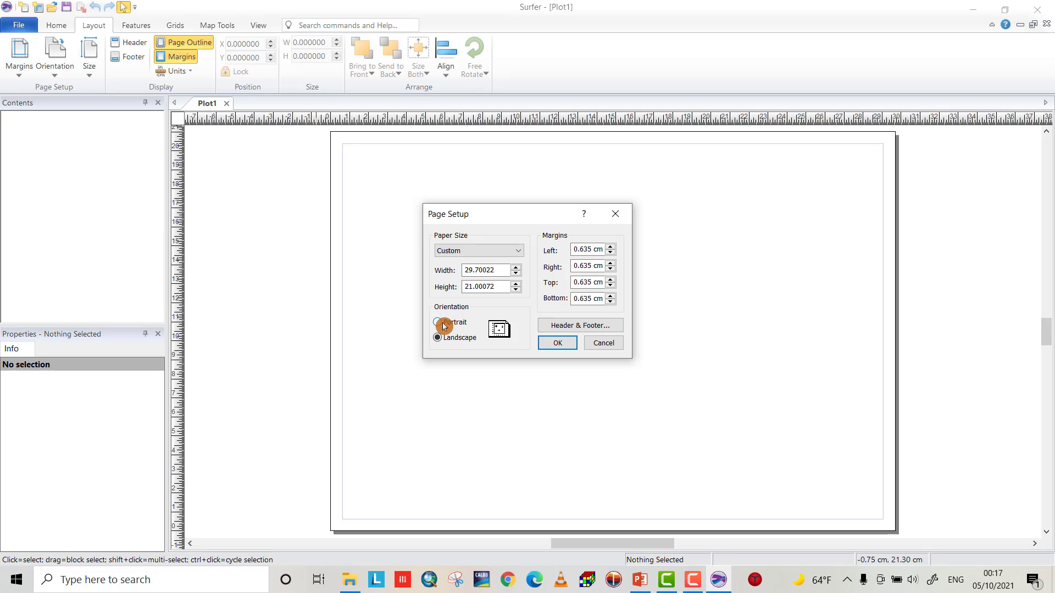
click(443, 325)
click(439, 337)
click(554, 345)
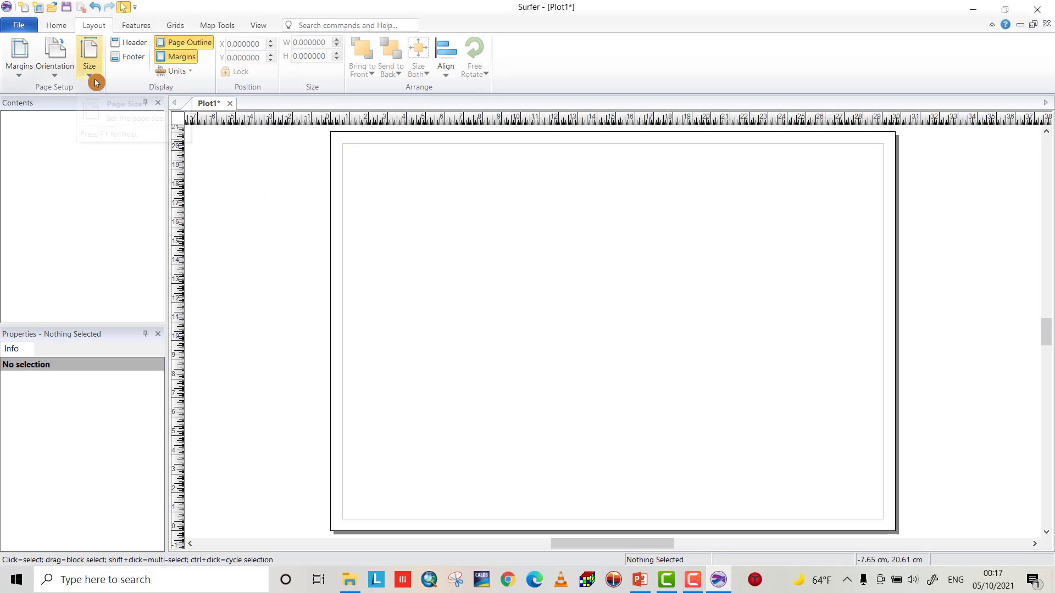
- Set the display units of the plot to centimeters
click(176, 71)
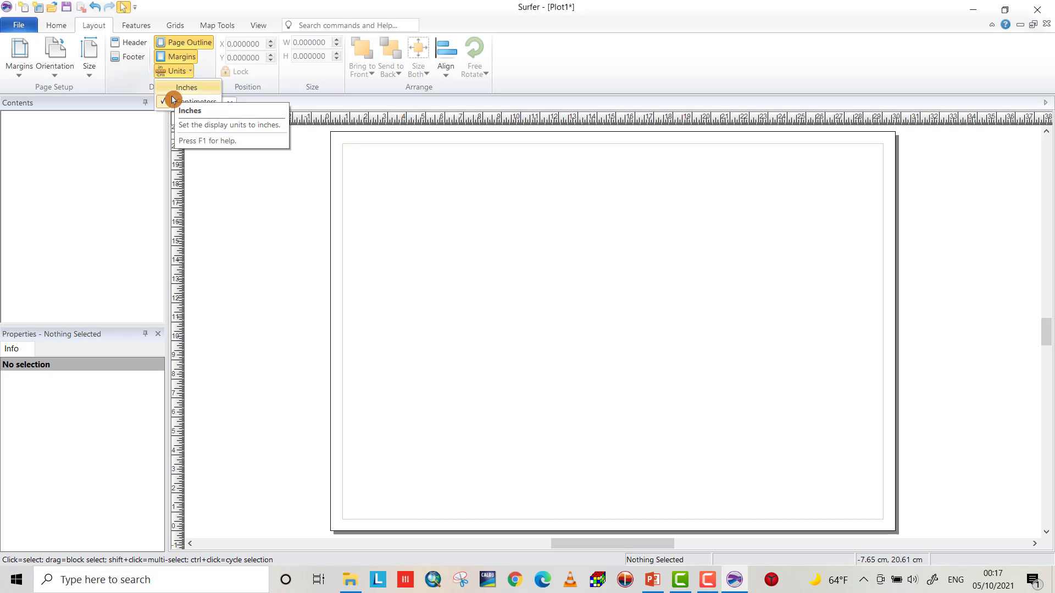
click(170, 103)
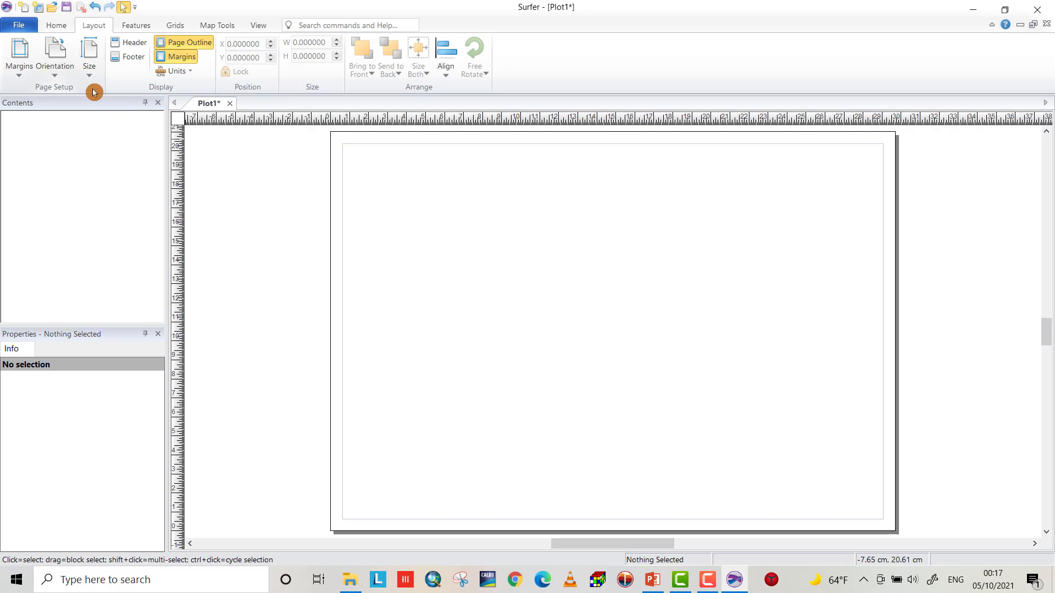
click(72, 29)
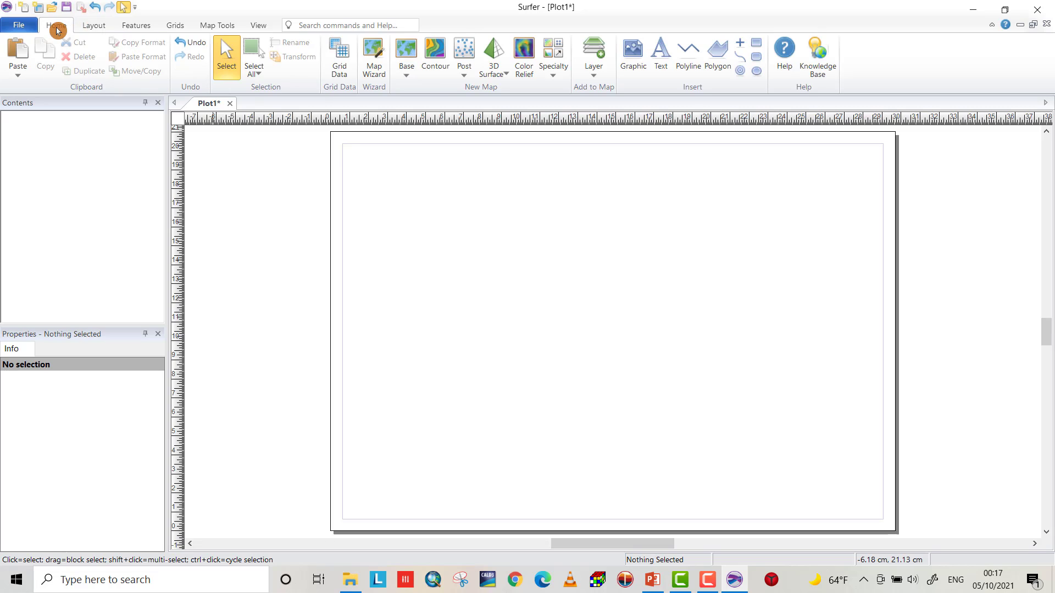
- Zoom out from the plot and frame the whole page with the rectangle zoom
click(254, 30)
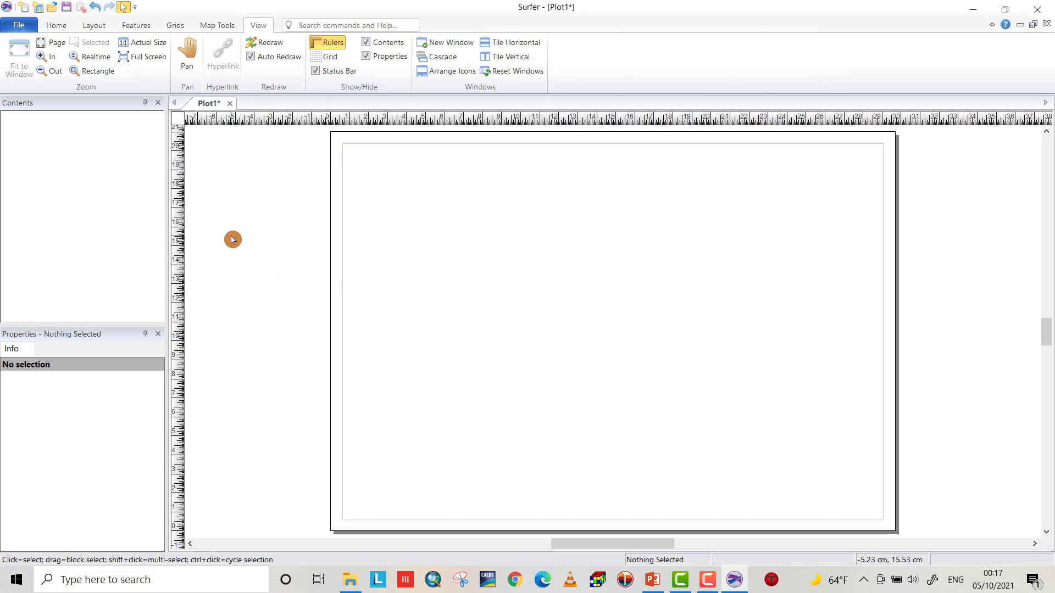
click(57, 72)
click(304, 215)
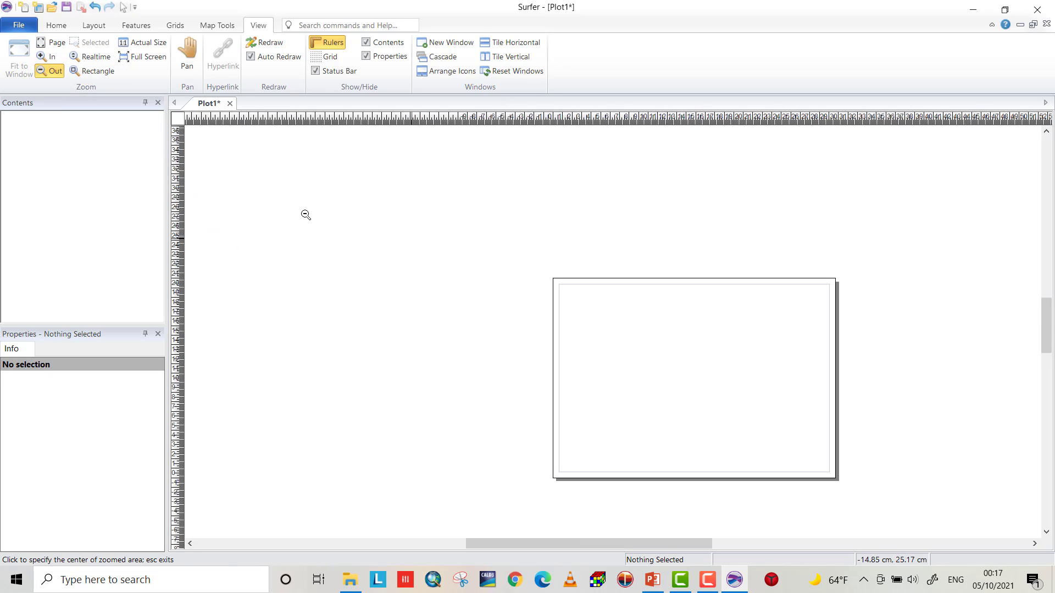
click(98, 70)
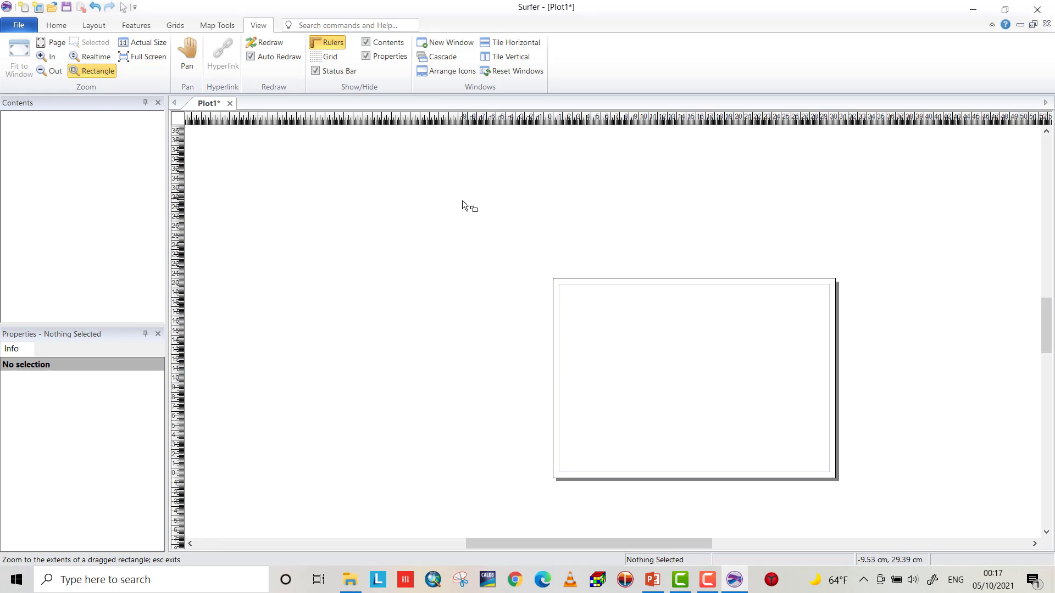
drag(482, 224, 948, 486)
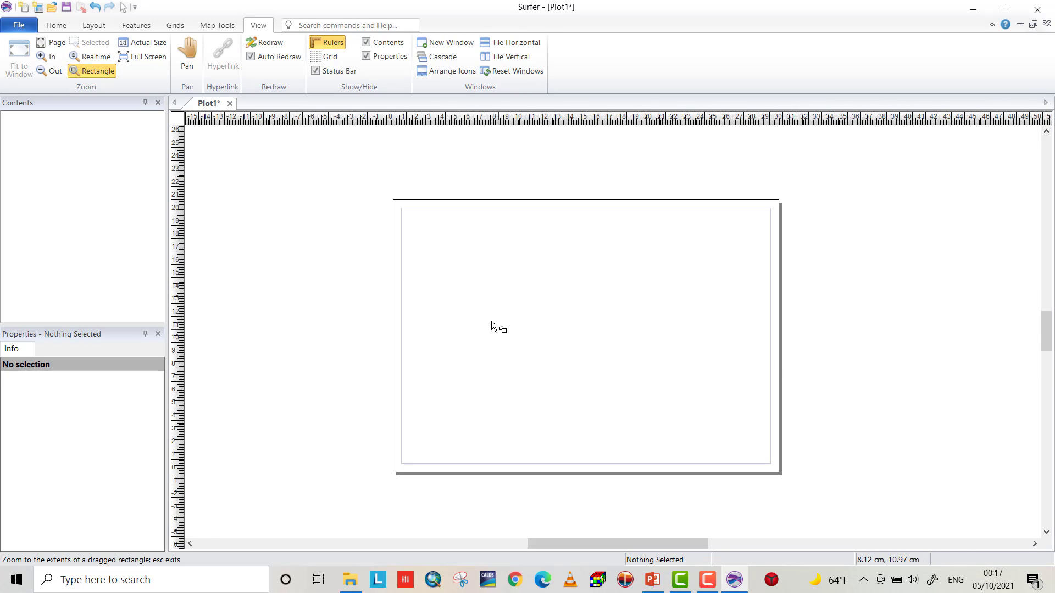
drag(328, 172, 861, 517)
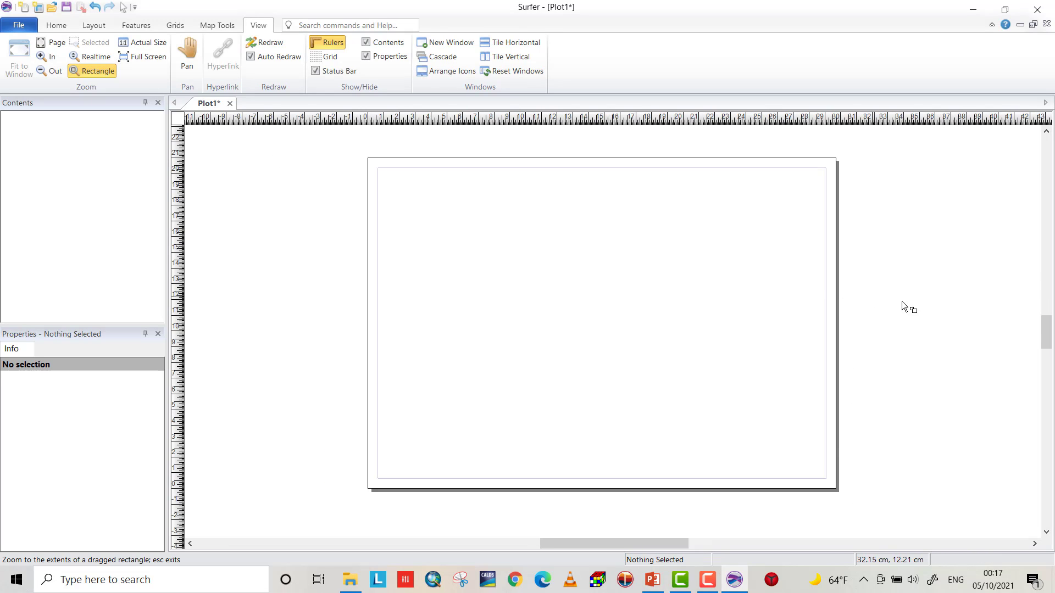
click(1045, 324)
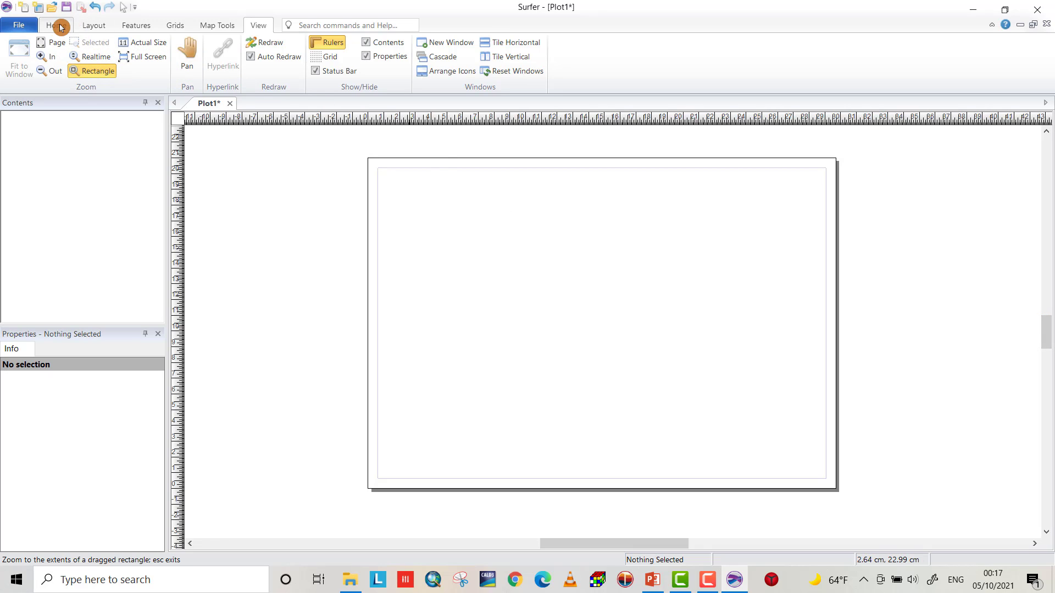
- Start a new base map and browse to the Task1 folder under D:, 3rd semester, surfer, Lecture 1_09_14
click(58, 26)
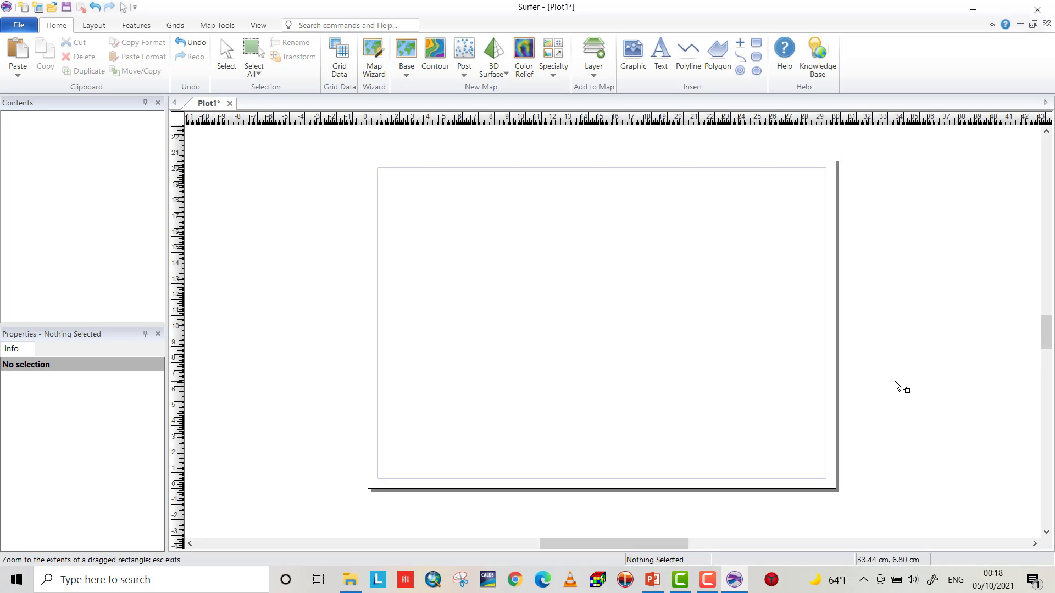
click(409, 58)
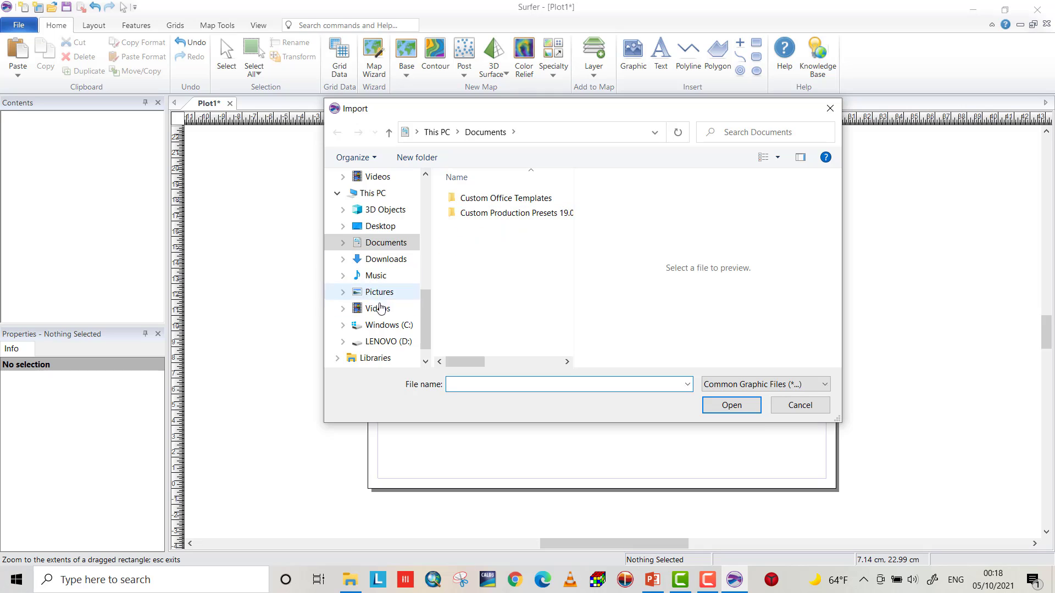
click(395, 345)
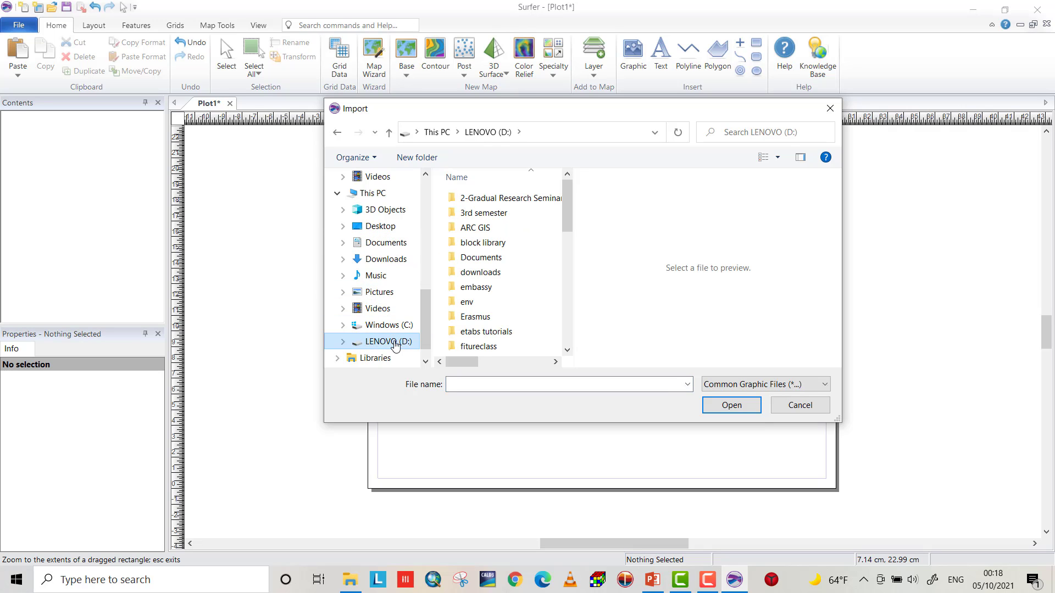
click(474, 218)
double_click(474, 220)
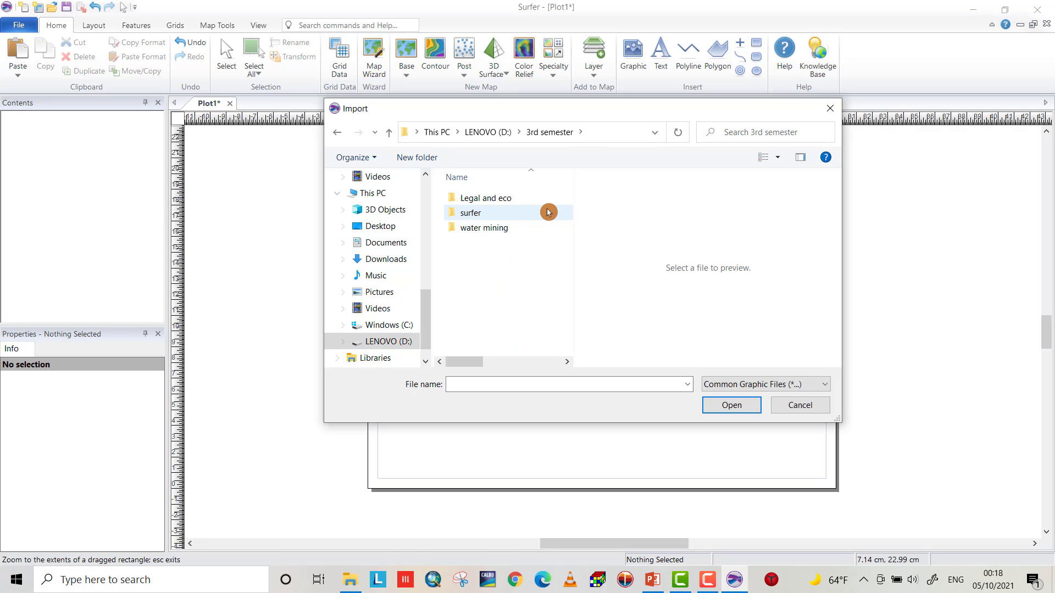
click(475, 220)
double_click(475, 220)
click(499, 202)
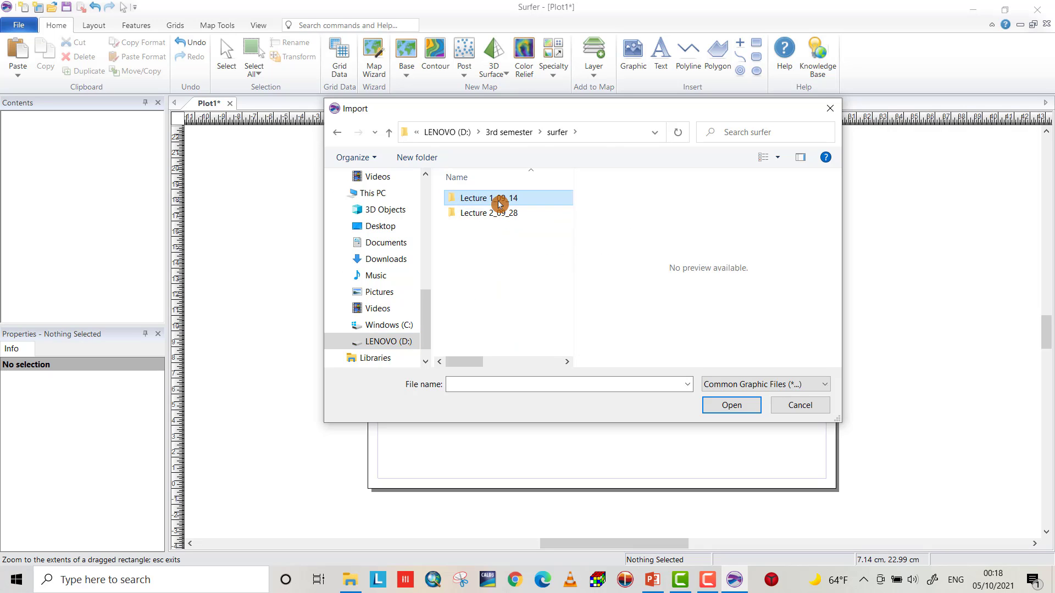
double_click(499, 202)
click(498, 205)
double_click(497, 205)
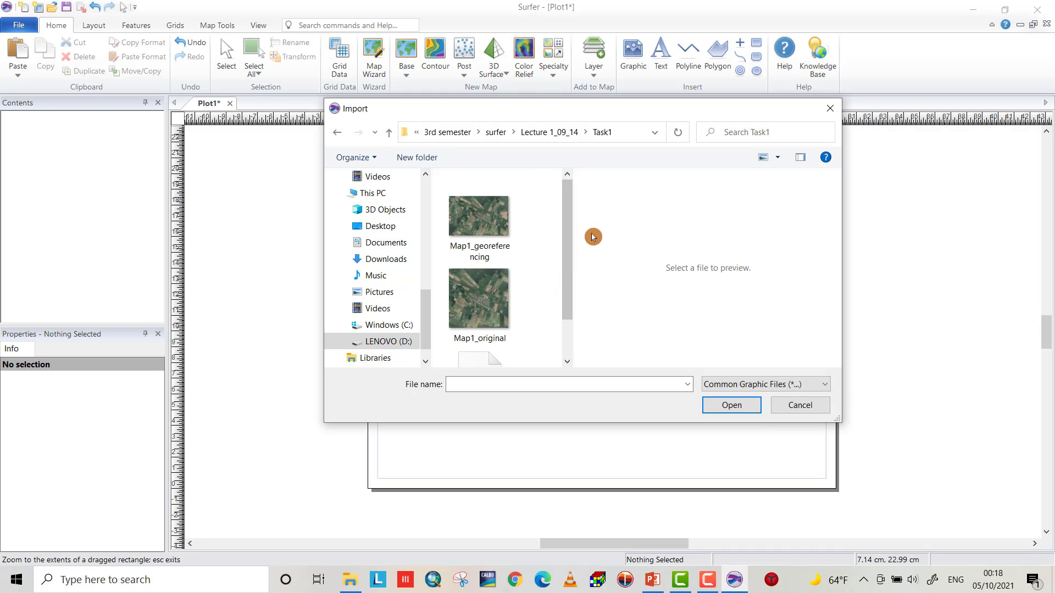
- Import the Map1_georeferencing image as a base map, accepting the default import options
drag(568, 218, 566, 226)
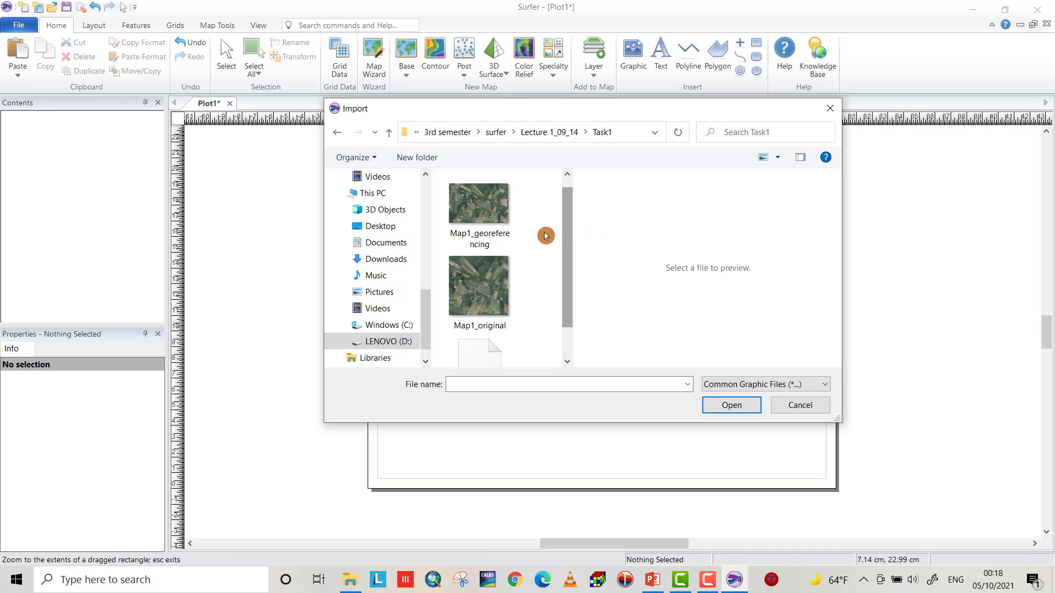
click(491, 231)
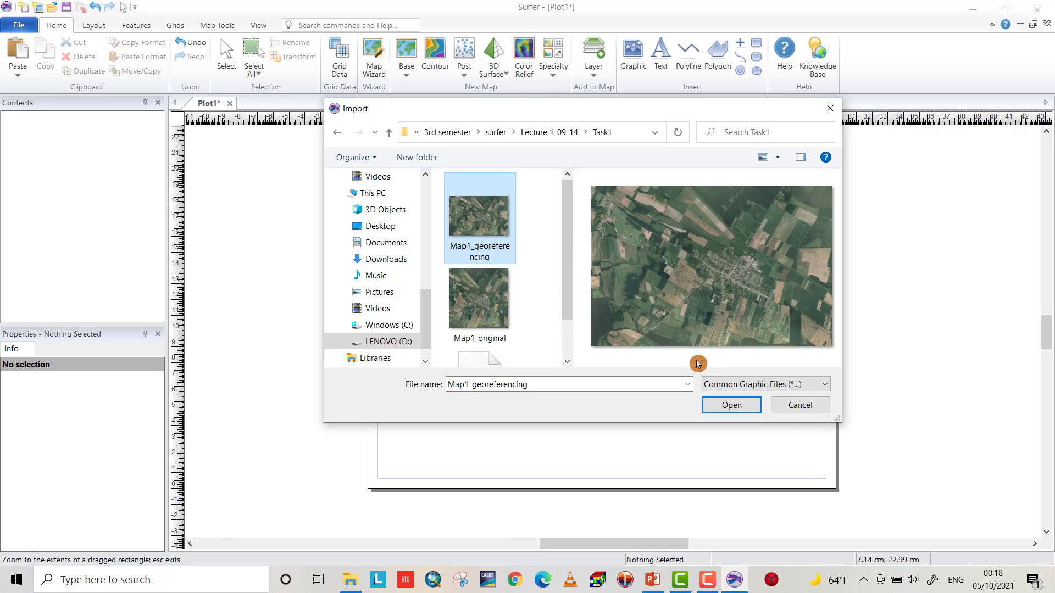
click(729, 405)
click(637, 262)
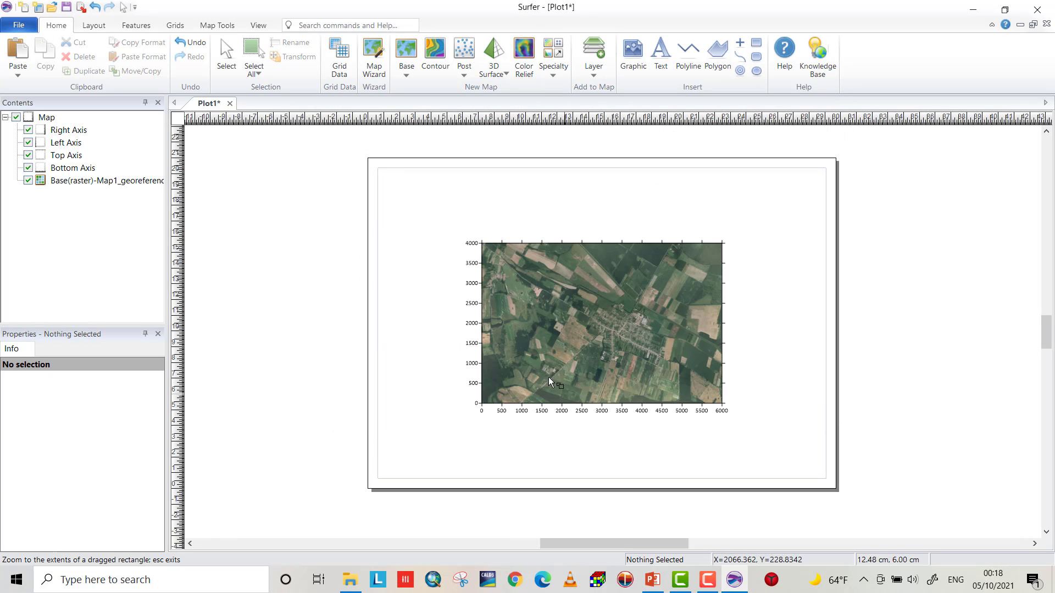
- Import the Map1_original image as a second, separate base map with the default TIFF import options
click(90, 182)
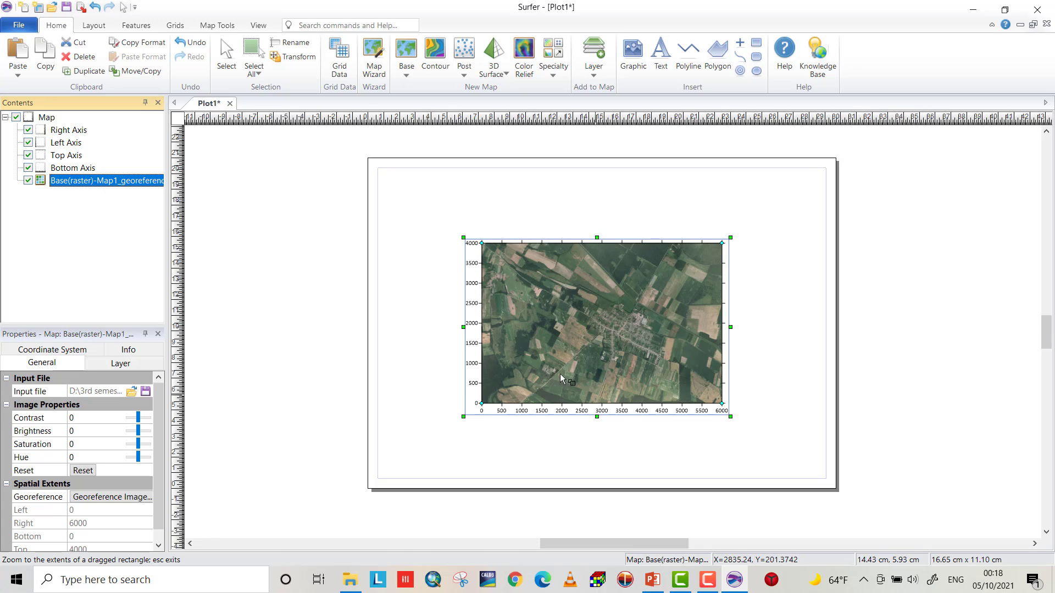
click(407, 55)
click(490, 122)
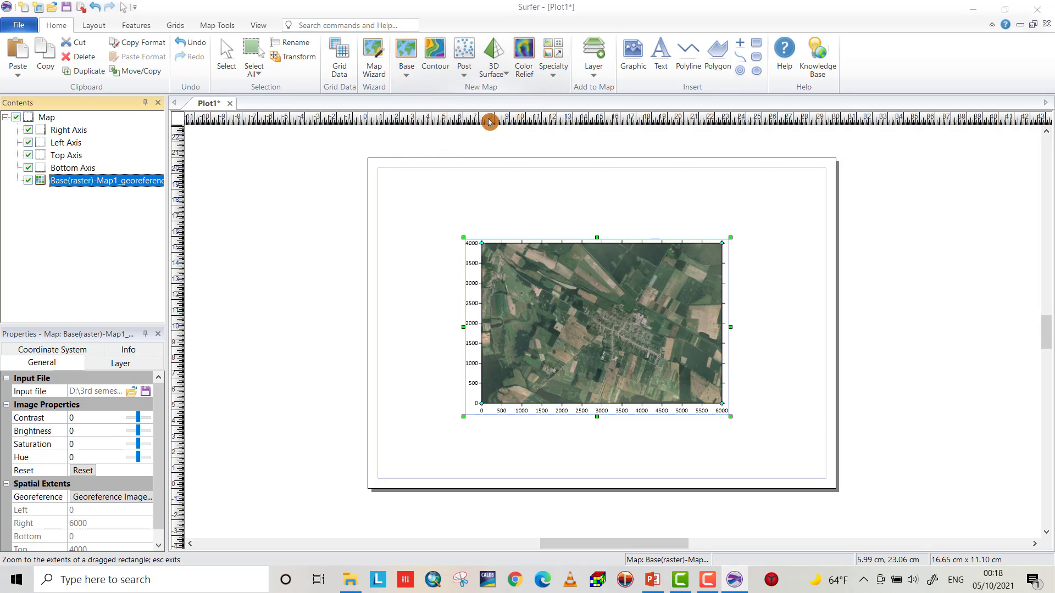
click(485, 314)
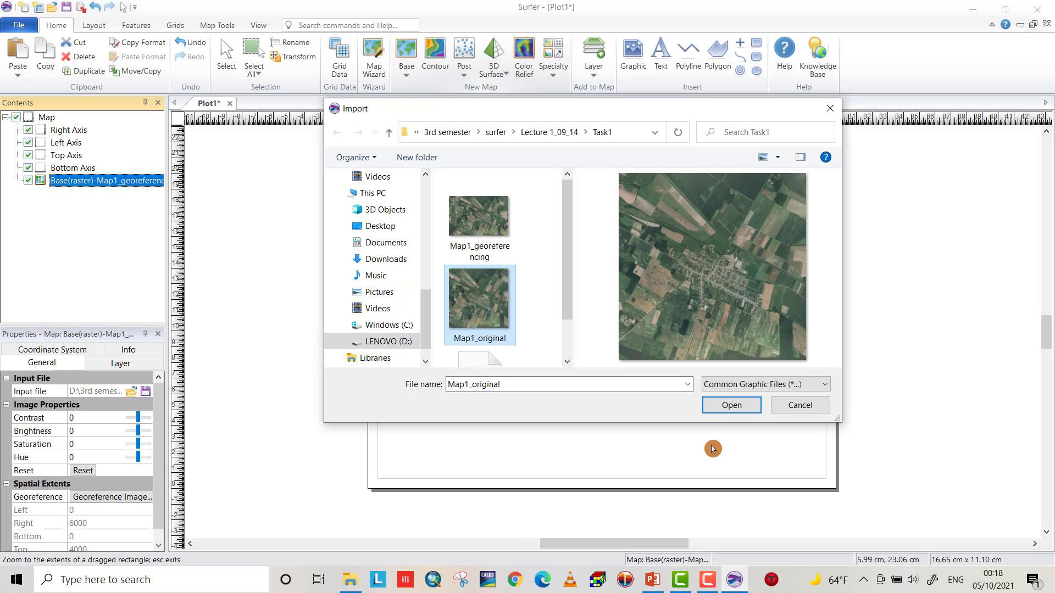
click(723, 405)
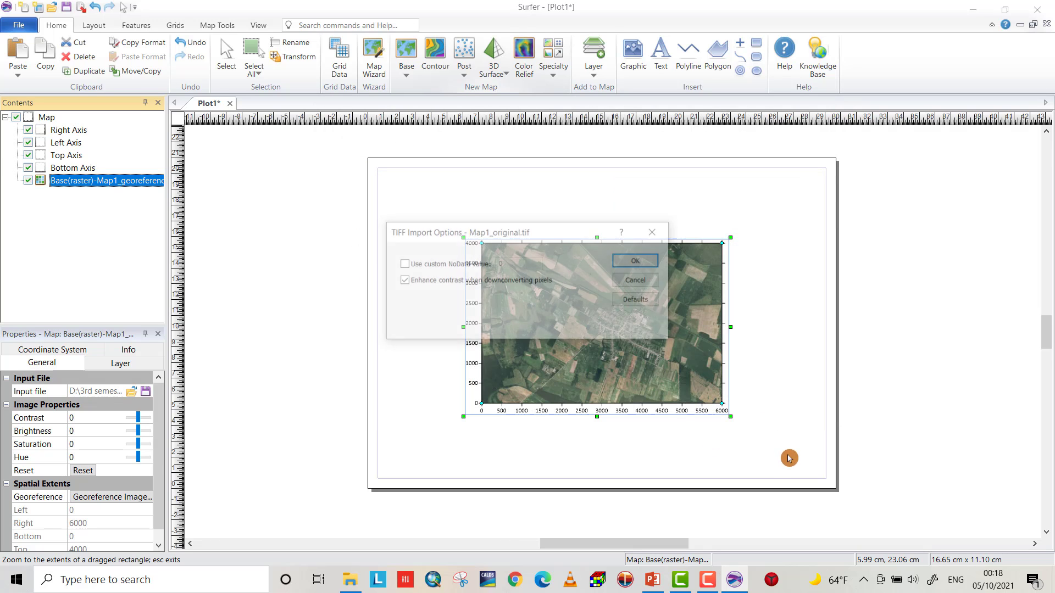
click(636, 260)
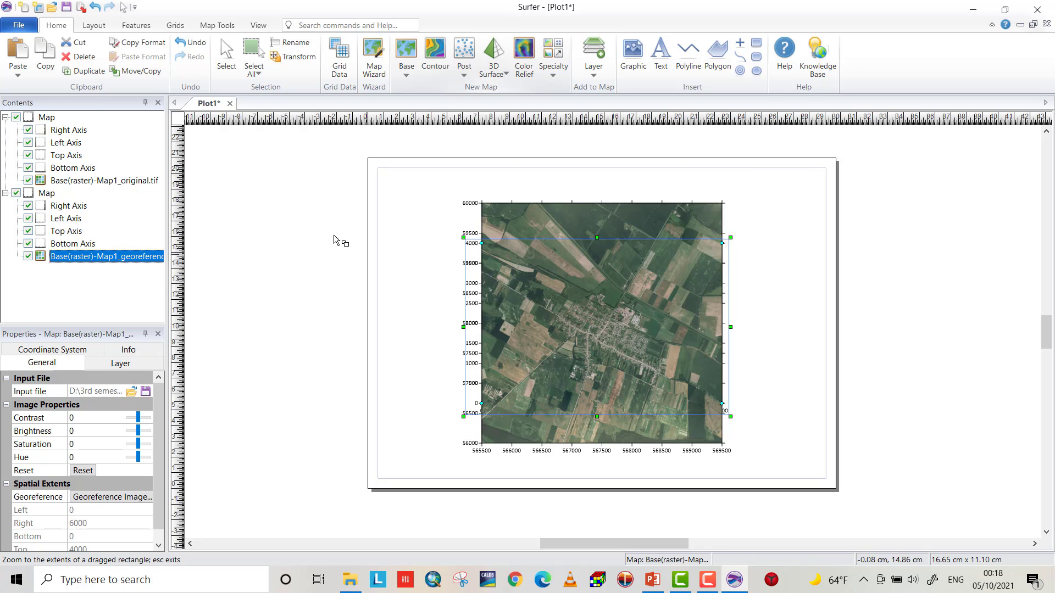
- Leave the rectangle zoom mode and move the Map1_georeferencing map to the right of the Map1_original map, across the page edge
click(259, 25)
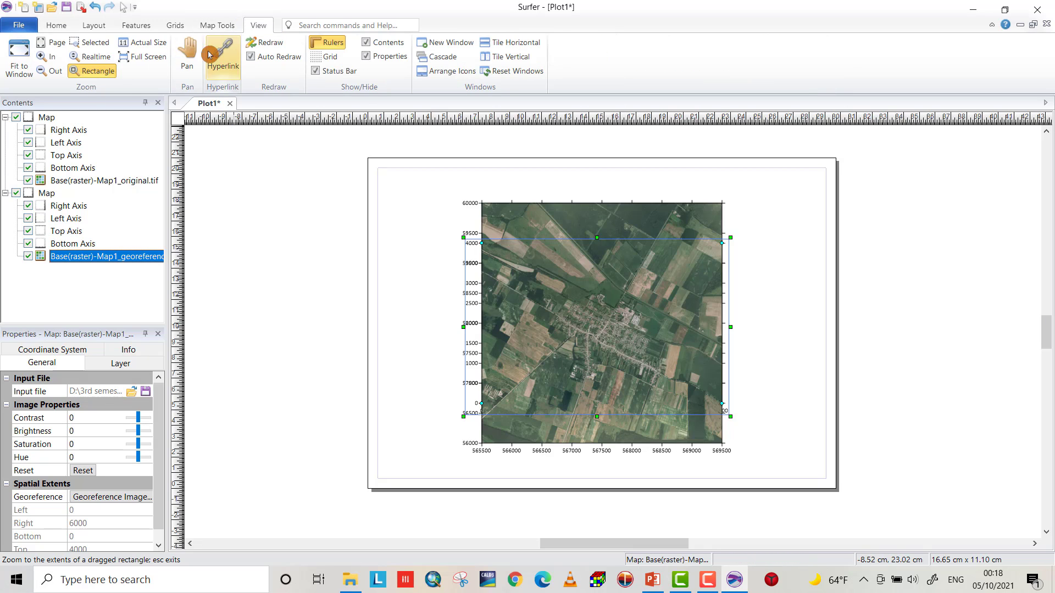
click(96, 71)
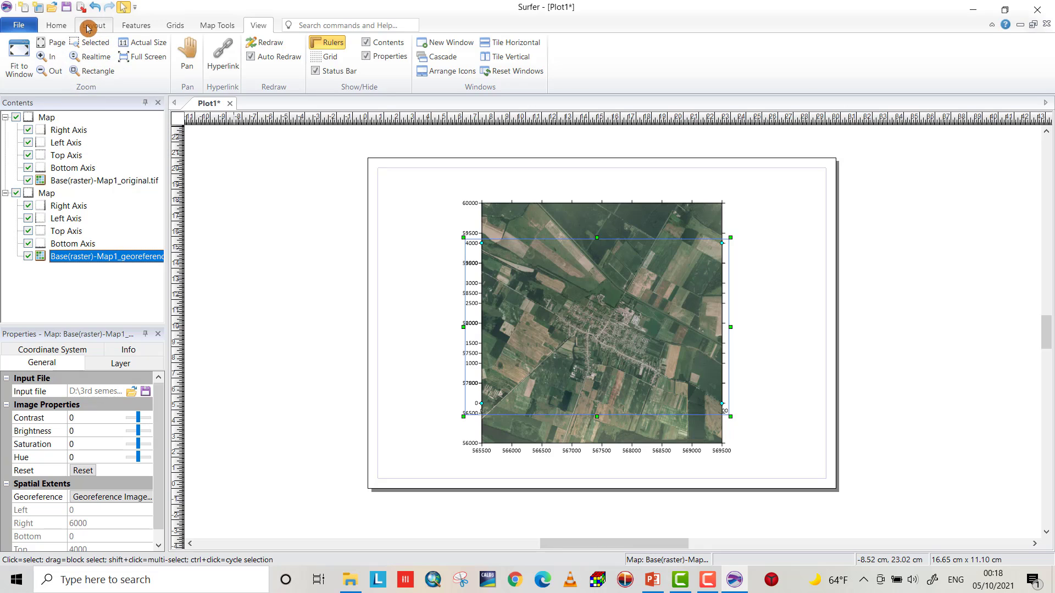
click(57, 27)
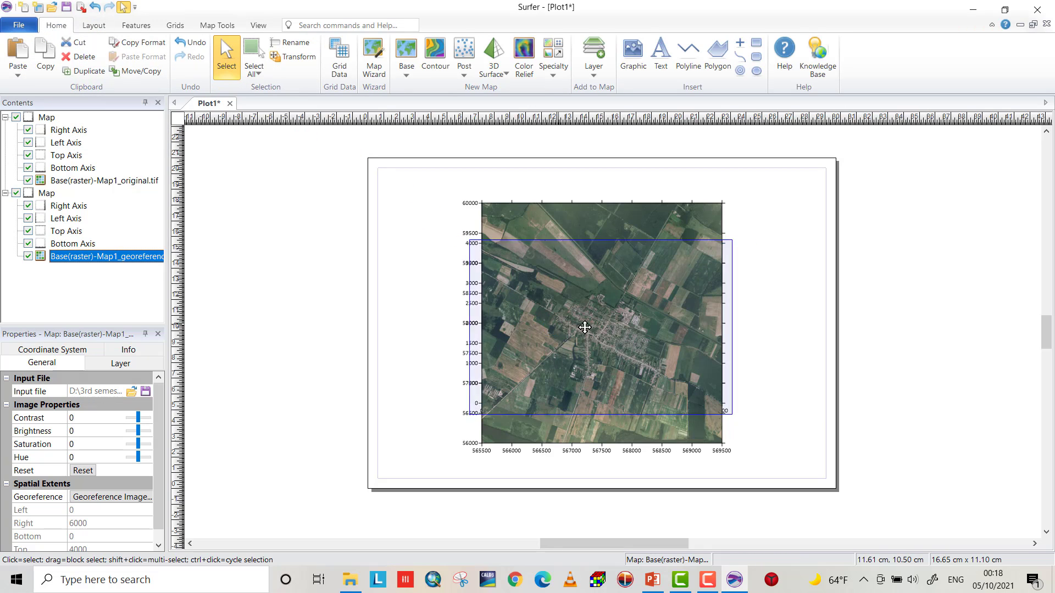
drag(585, 327, 814, 323)
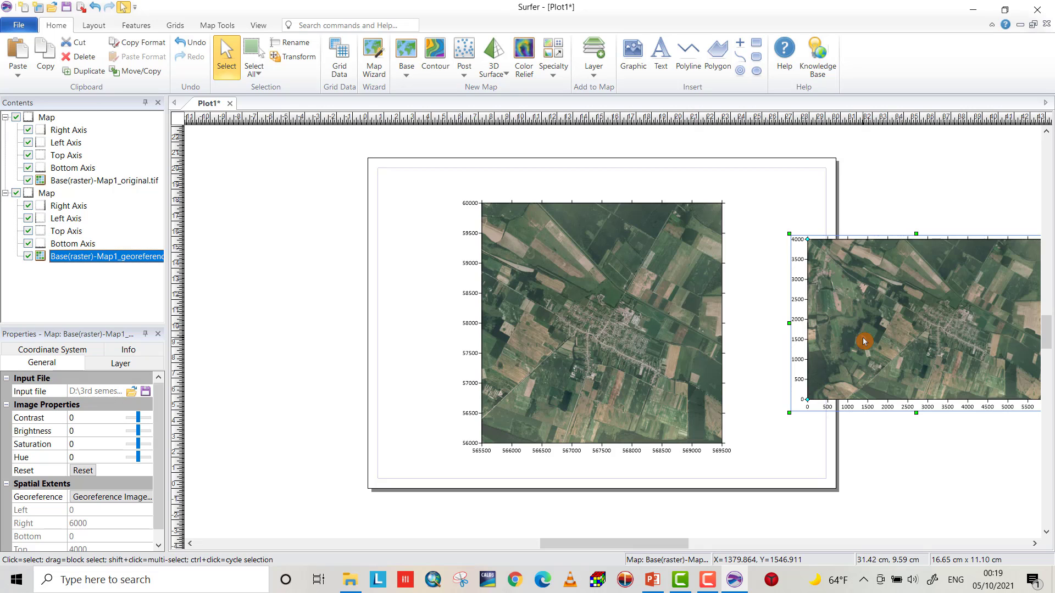
- Open the Map1_georeferencing layer for image georeferencing and delete all four default corner control points
click(101, 504)
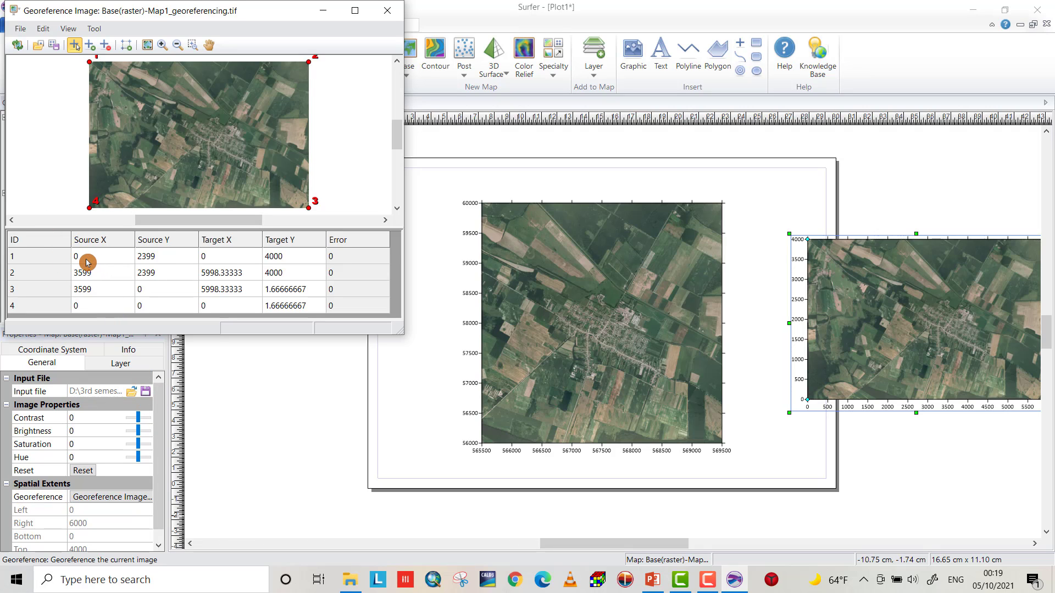
click(50, 261)
key(Delete)
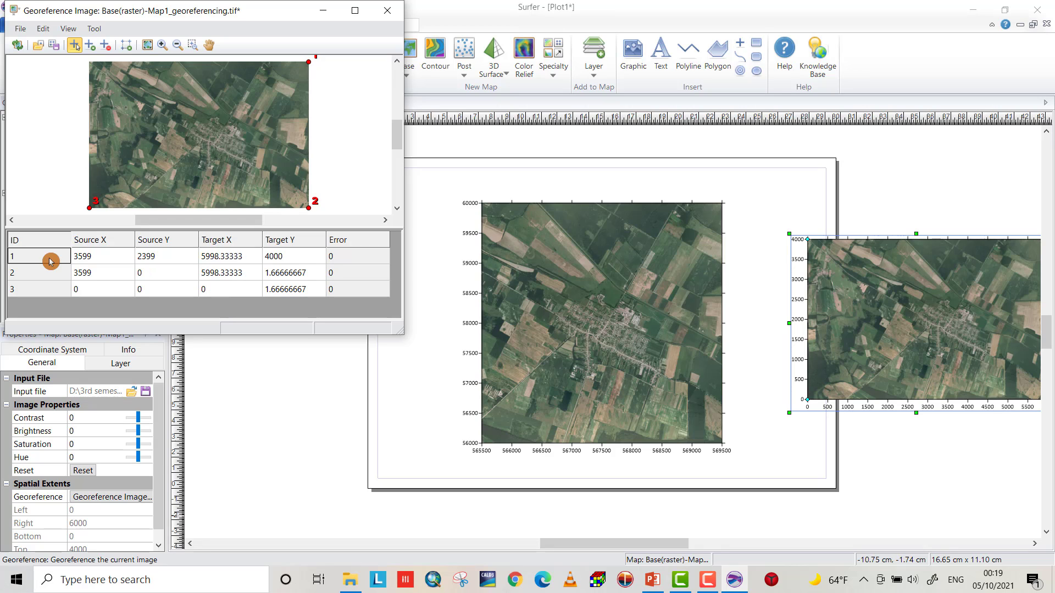
click(51, 261)
key(Delete)
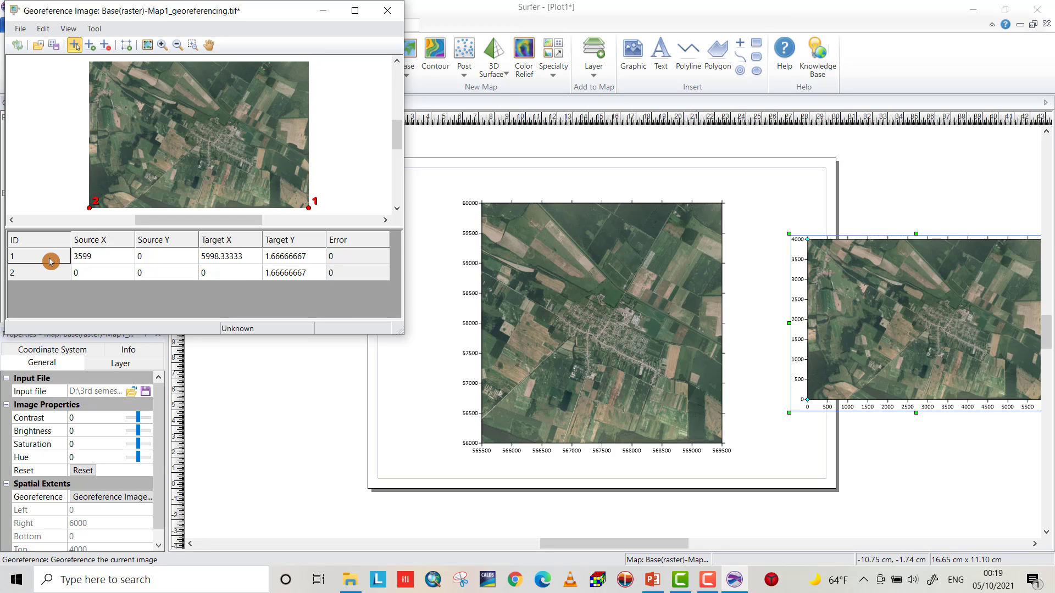
click(50, 261)
key(Delete)
click(50, 261)
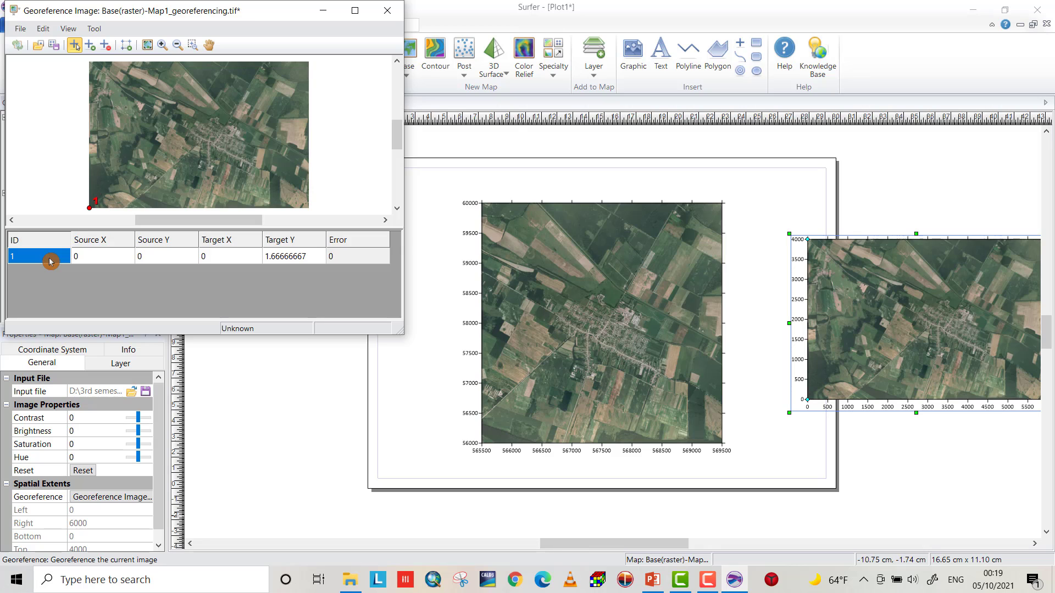
key(Delete)
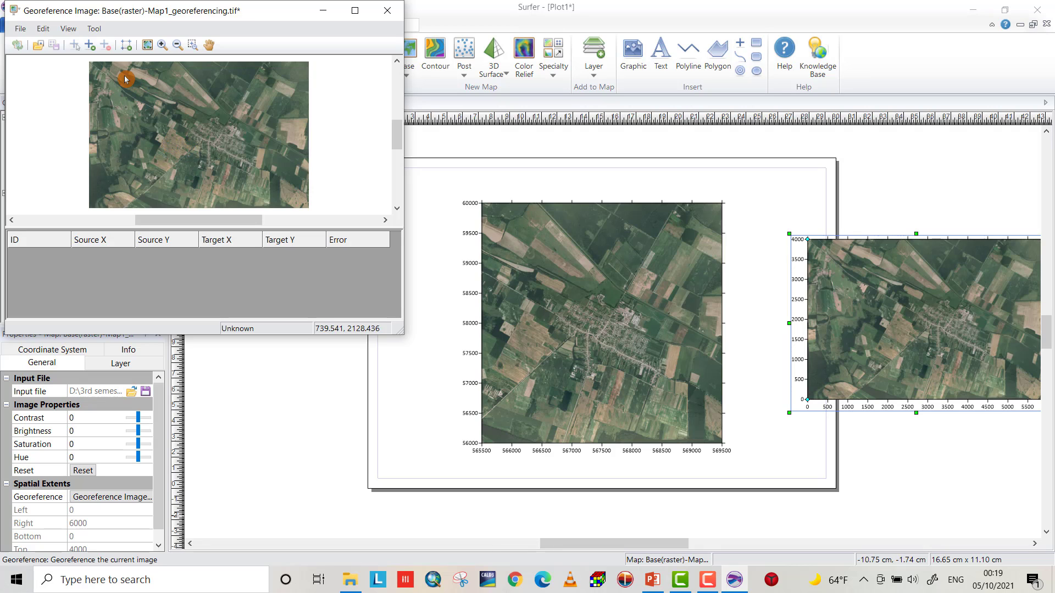
- Add control point 1 on the small dark spot at the pale field's southern edge, at about source X 1352, Y 1715
click(92, 48)
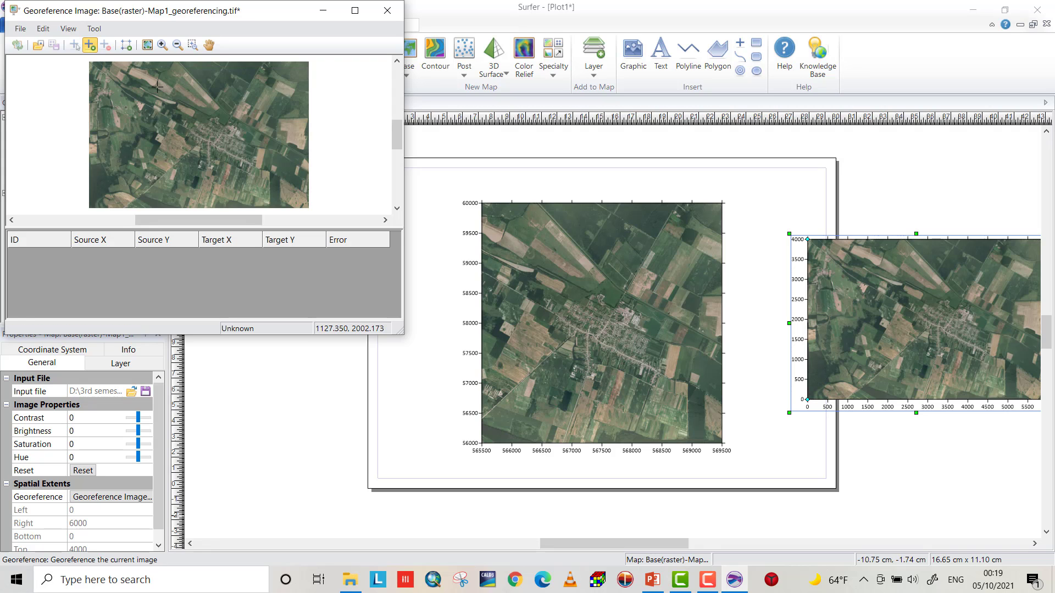
scroll(157, 86, up, 5)
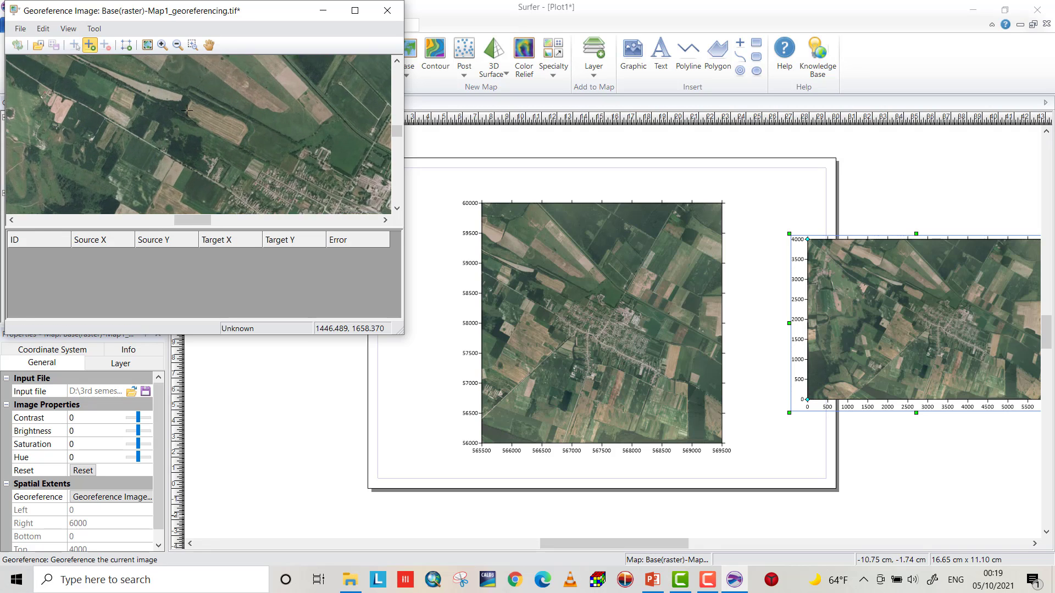
scroll(187, 110, up, 4)
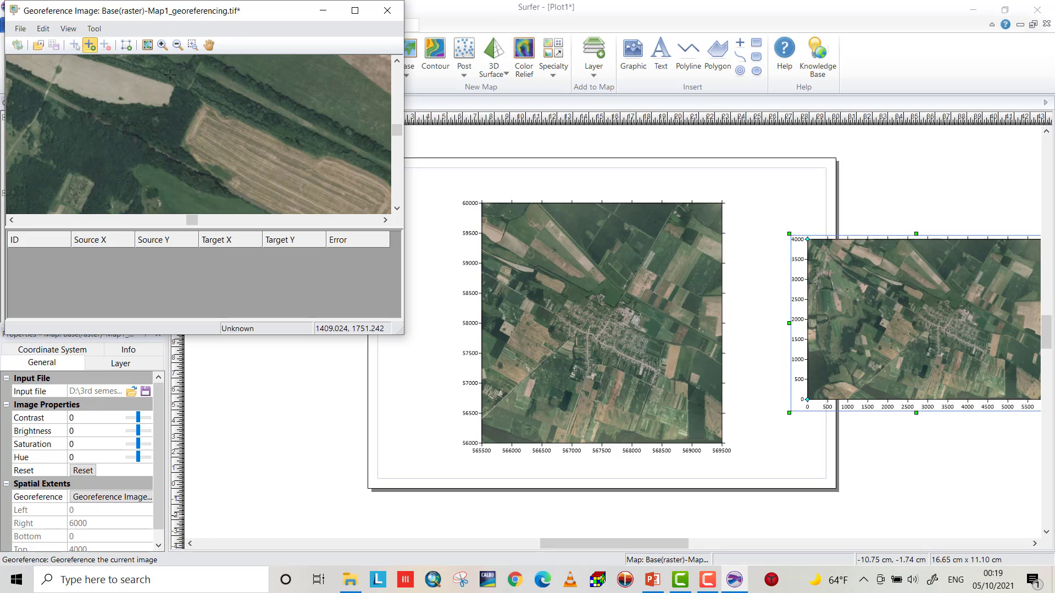
scroll(172, 94, up, 2)
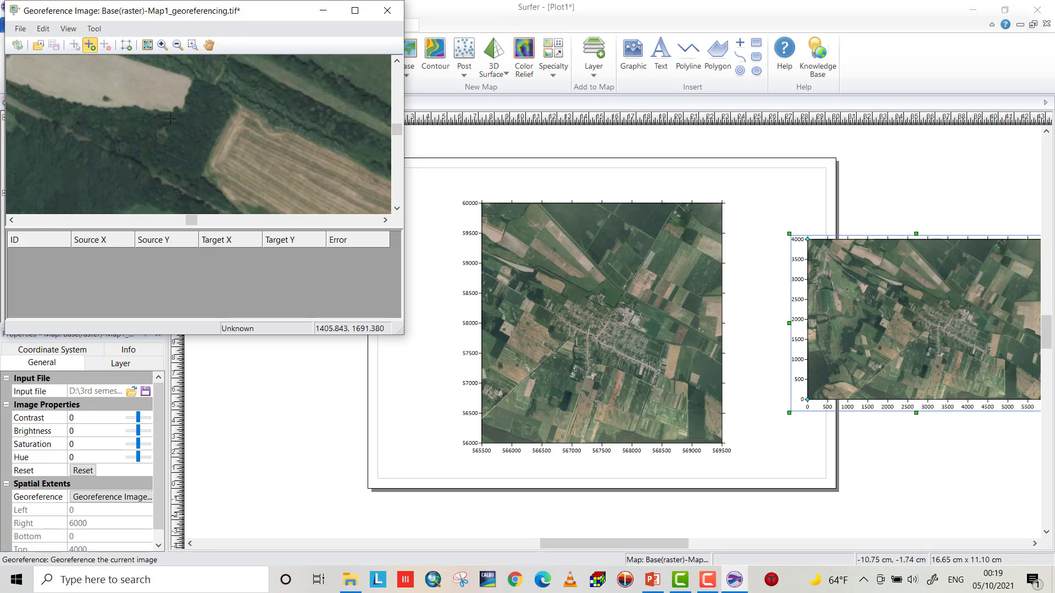
click(105, 98)
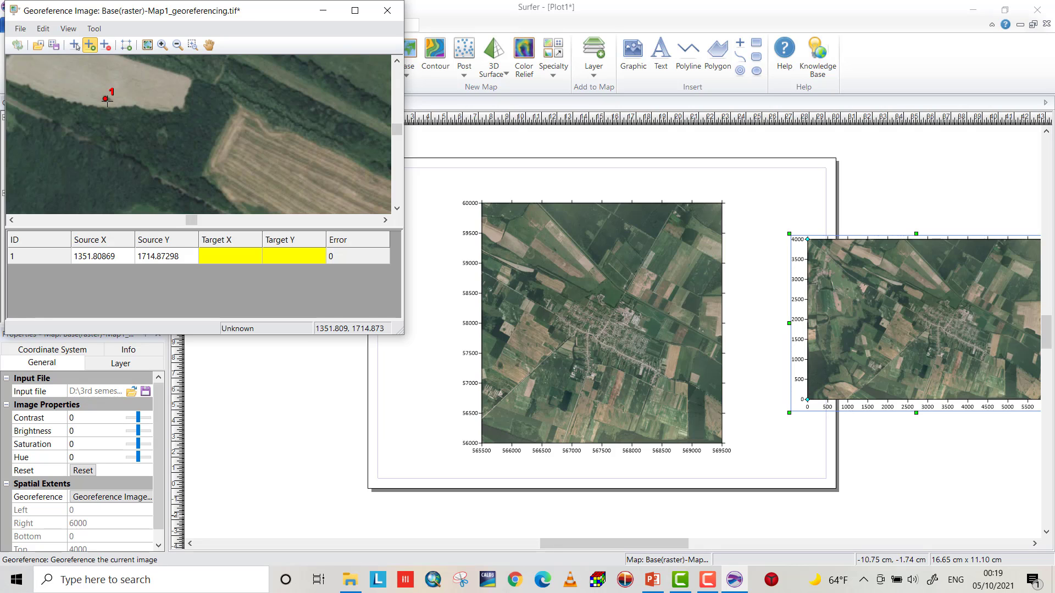
- Add control point 2 at the field-track corner southwest of the village, at about source X 1314, Y 825
scroll(203, 121, down, 3)
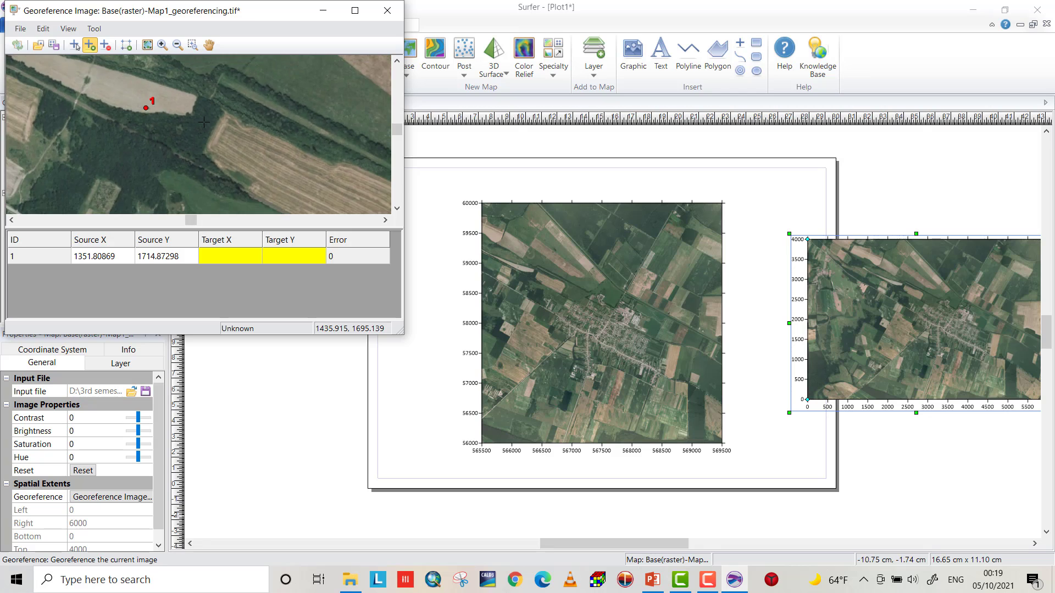
click(397, 129)
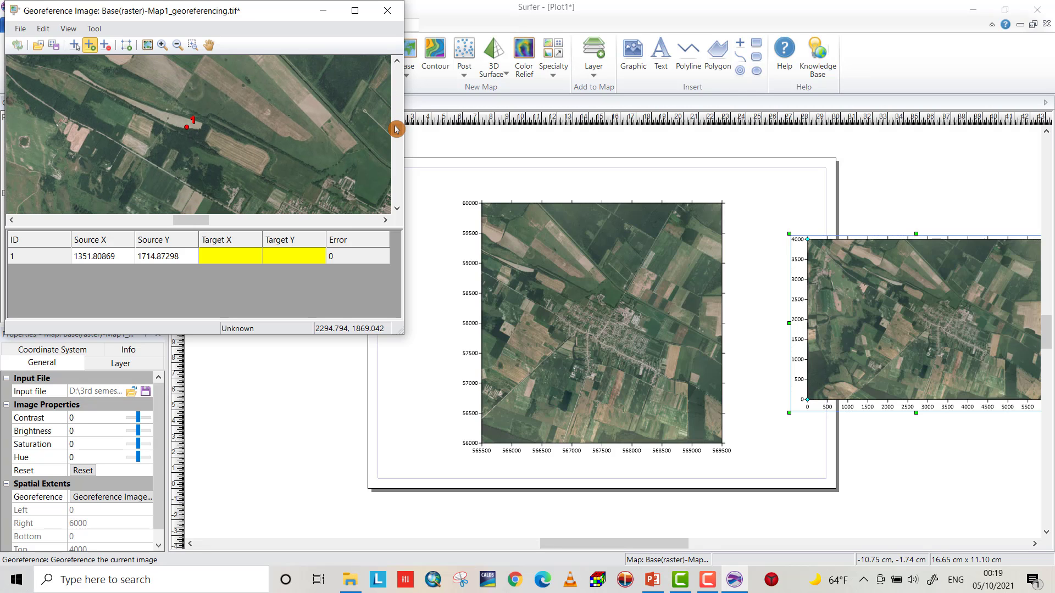
drag(397, 130, 397, 137)
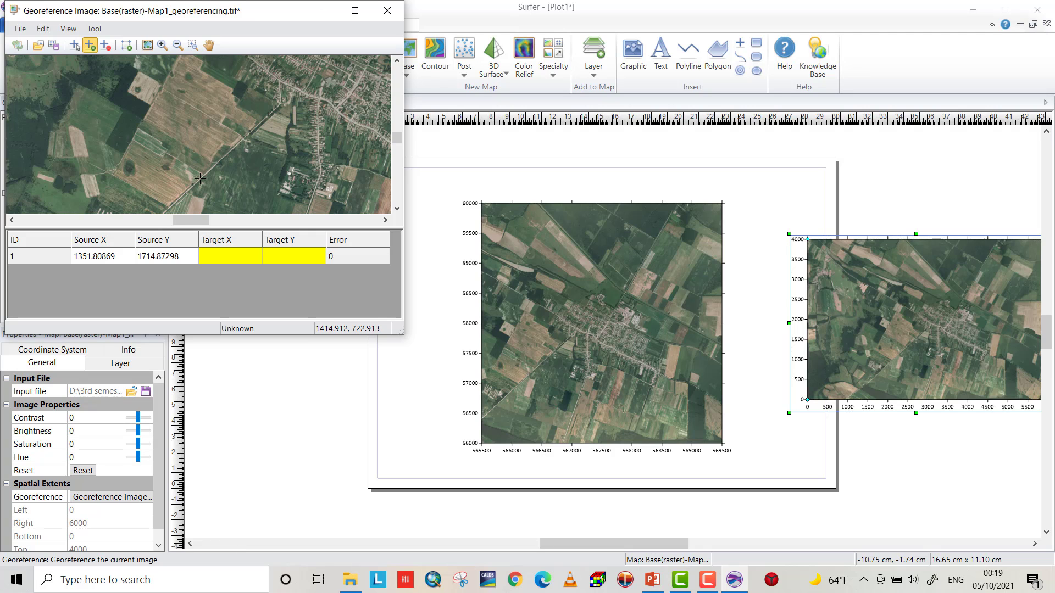
scroll(199, 174, up, 5)
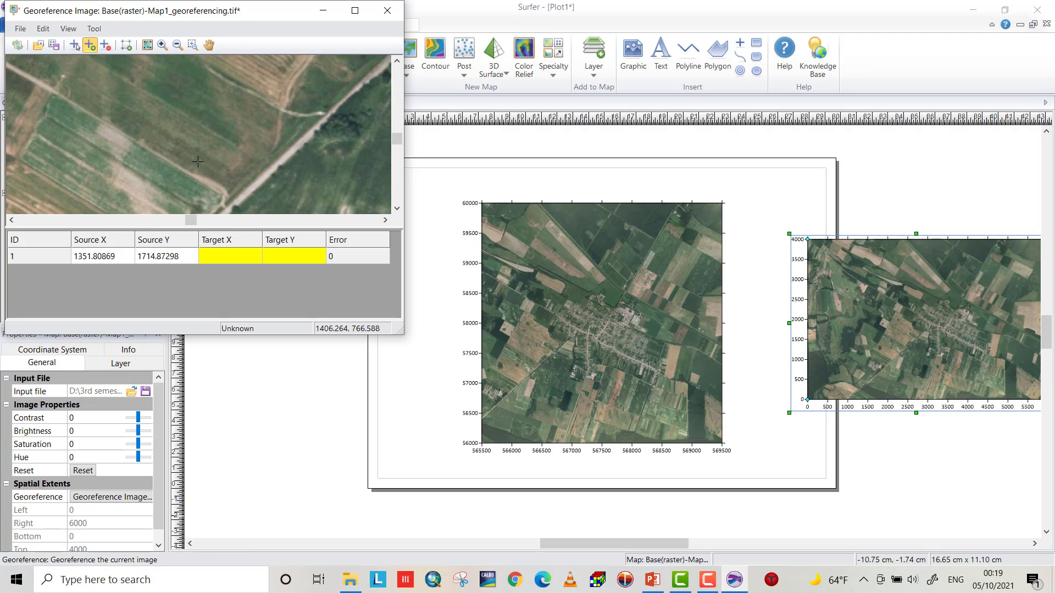
click(62, 77)
- Add control point 3 at the brown field's corner north of the tree-lined track east of the village, about source X 2891, Y 991
scroll(109, 105, down, 5)
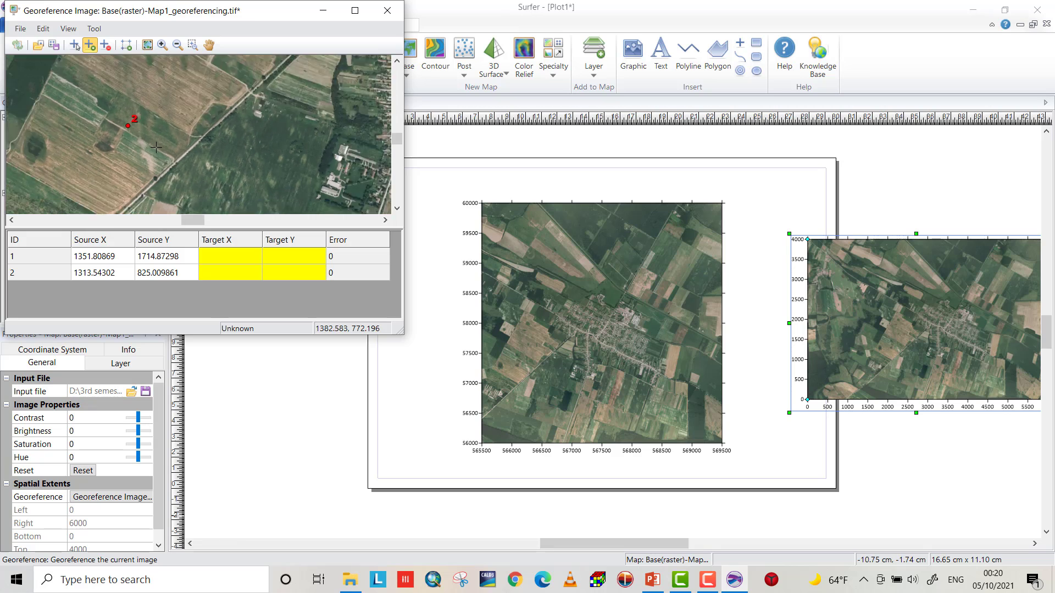
scroll(156, 146, down, 3)
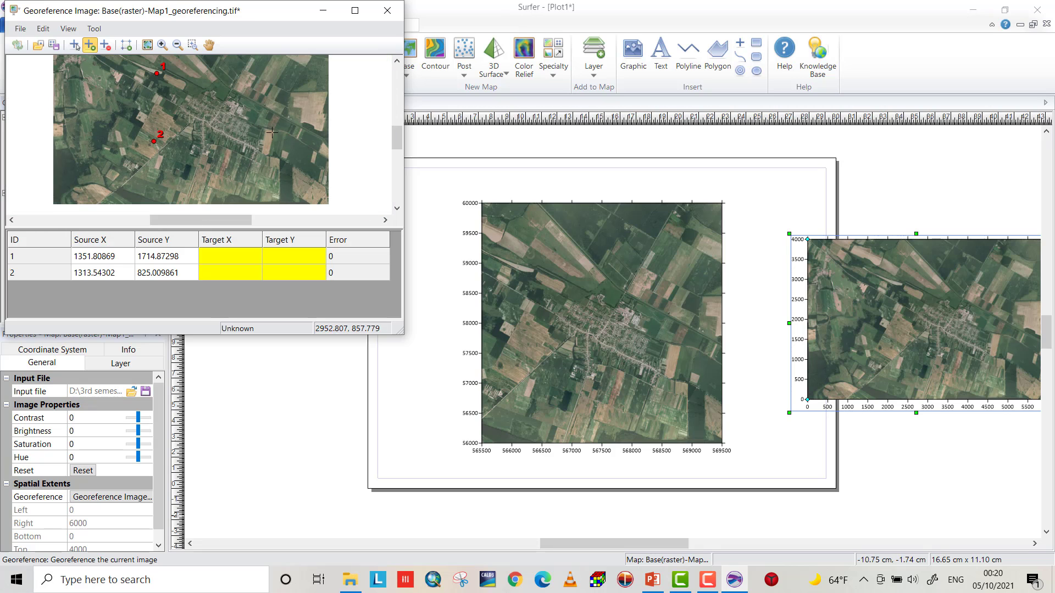
scroll(271, 132, up, 8)
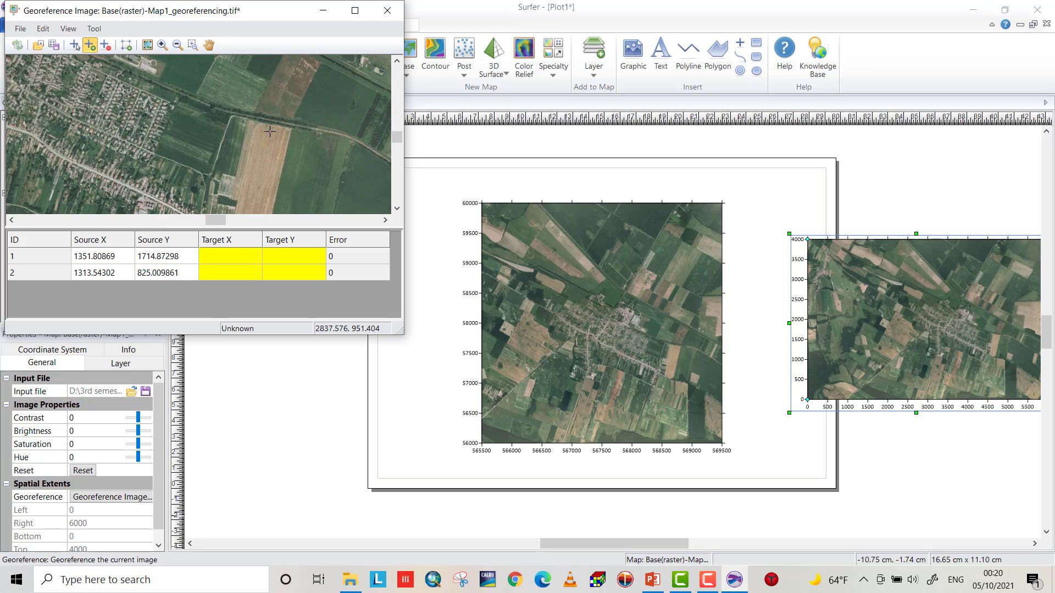
scroll(216, 125, up, 5)
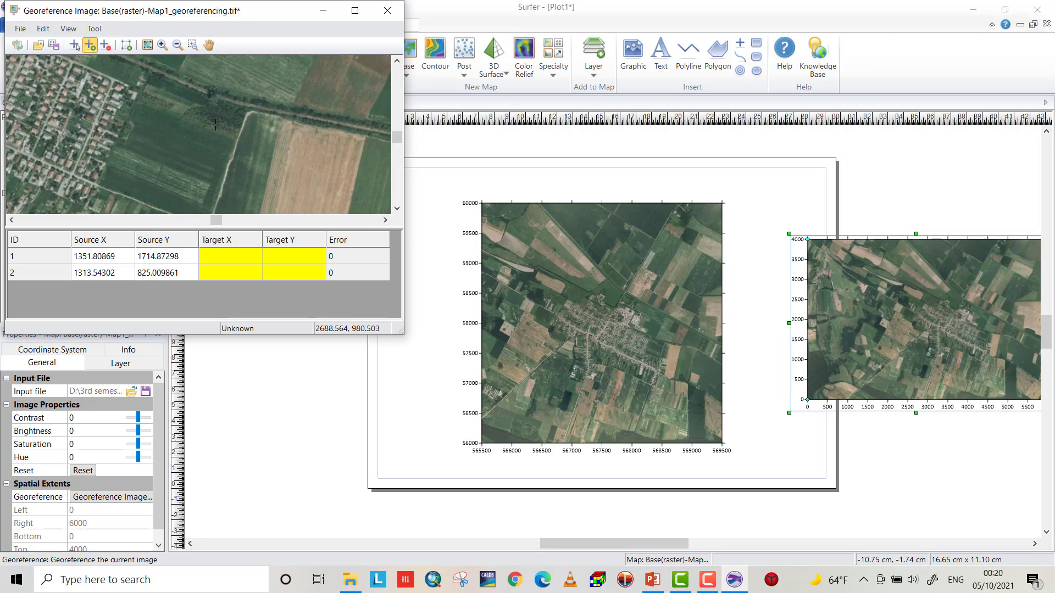
scroll(216, 125, up, 2)
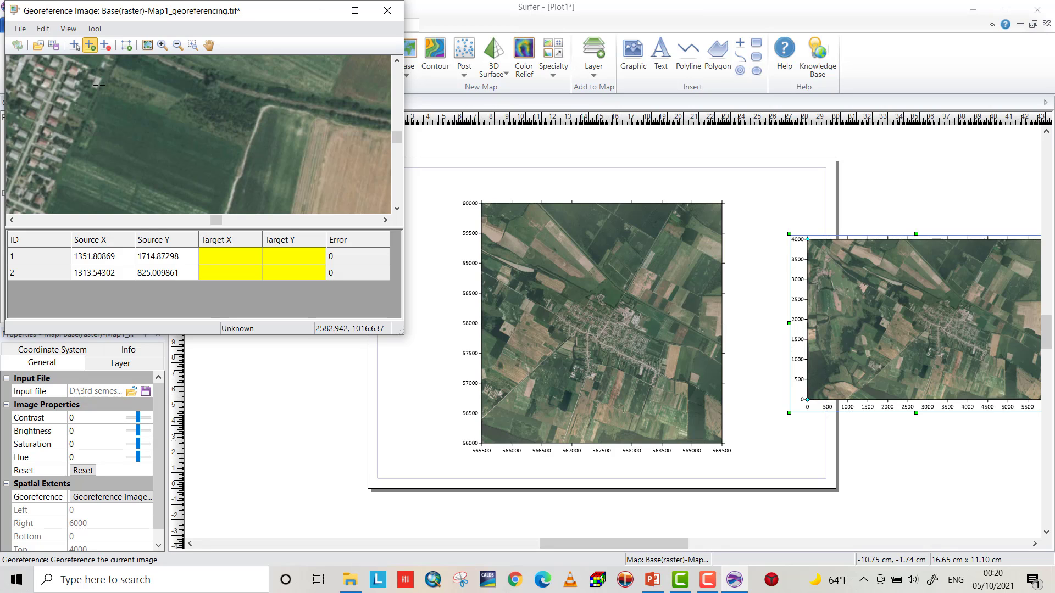
scroll(97, 89, down, 4)
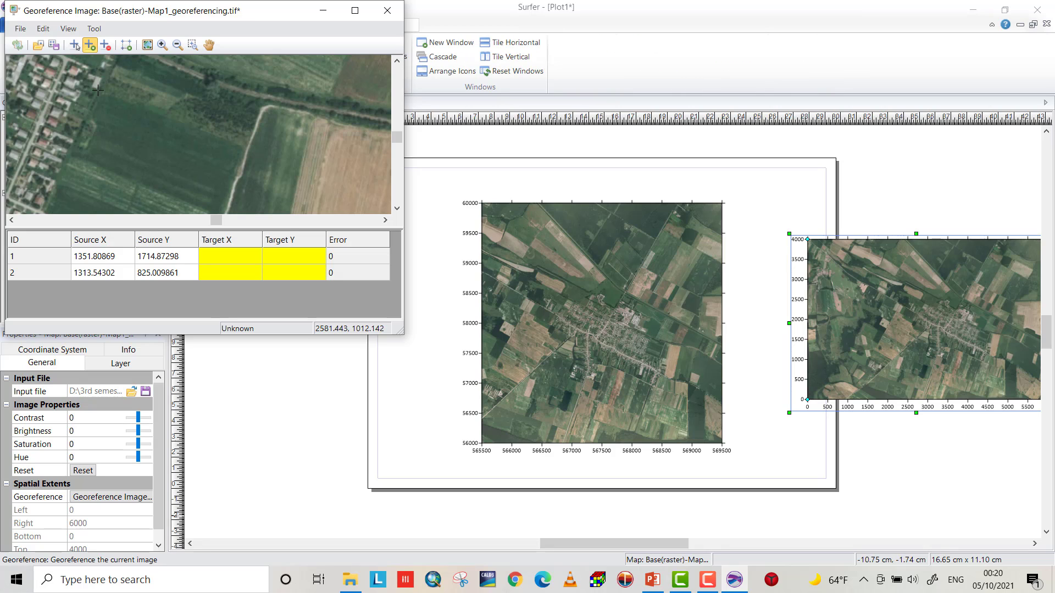
scroll(97, 89, up, 3)
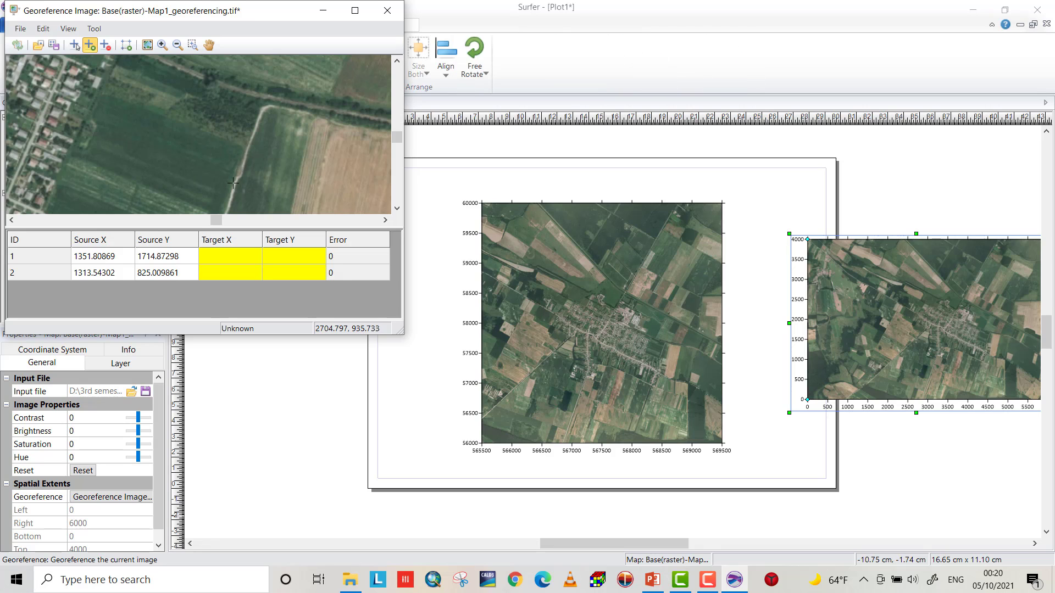
drag(152, 92, 133, 90)
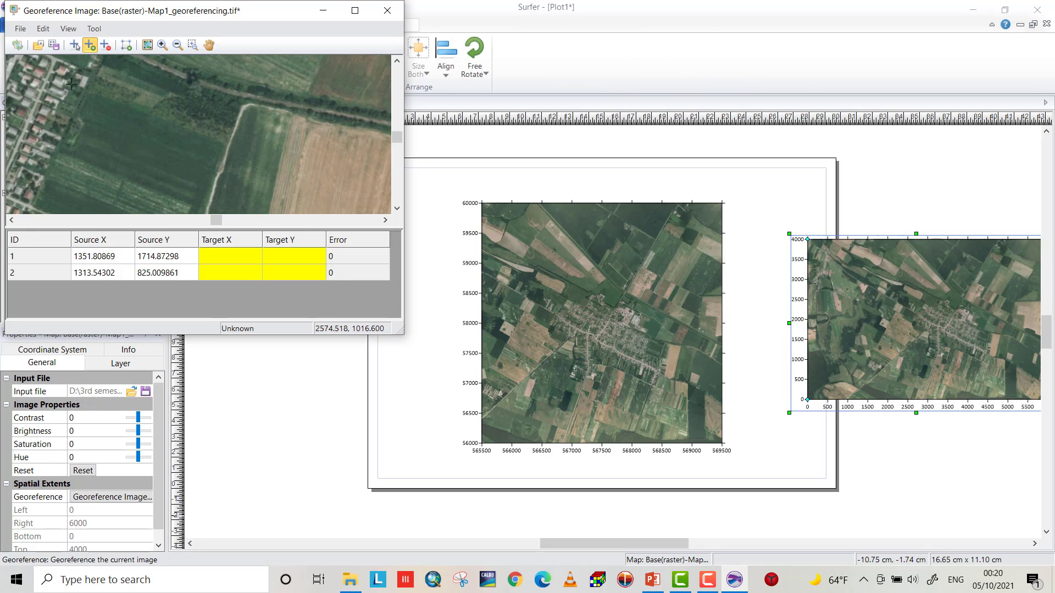
scroll(72, 85, up, 1)
scroll(104, 101, down, 1)
scroll(195, 124, down, 3)
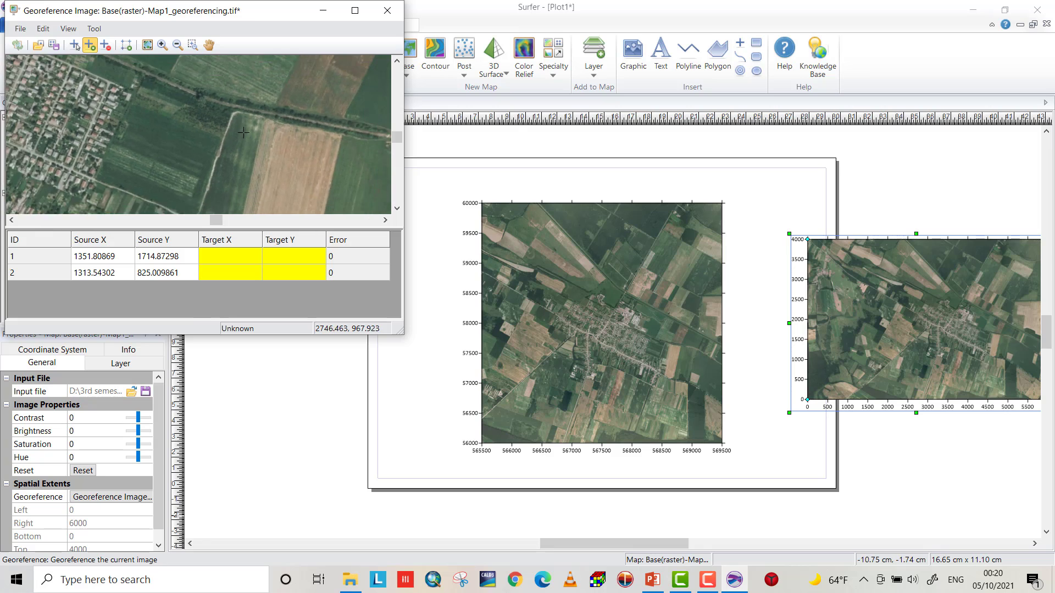
scroll(304, 120, up, 5)
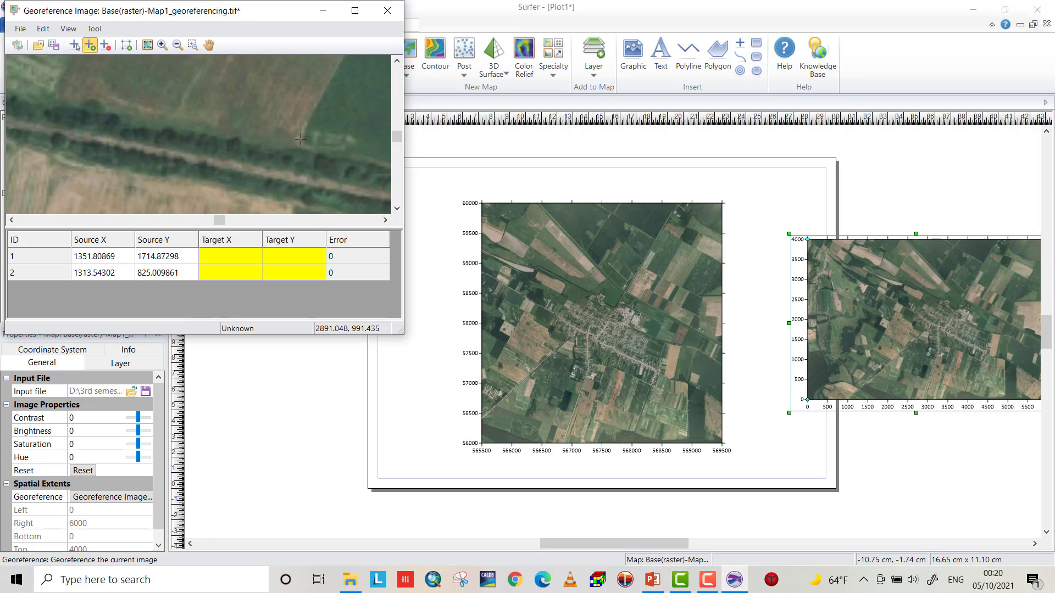
click(301, 139)
- Add control point 4 on the dirt track at the dark green field's corner northeast of the village, about source X 2840, Y 1581
scroll(291, 126, down, 4)
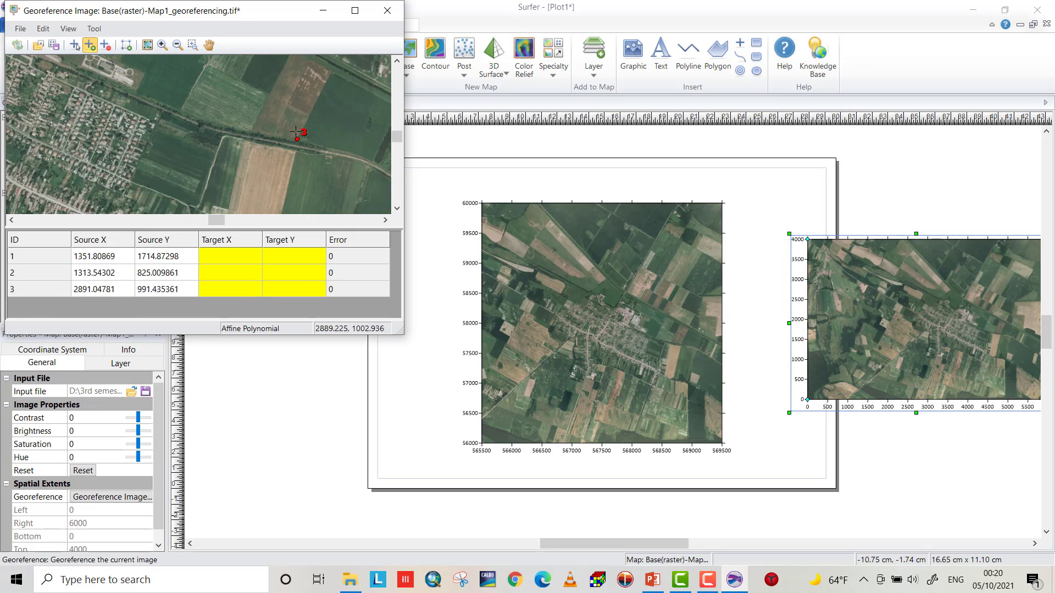
scroll(287, 122, down, 3)
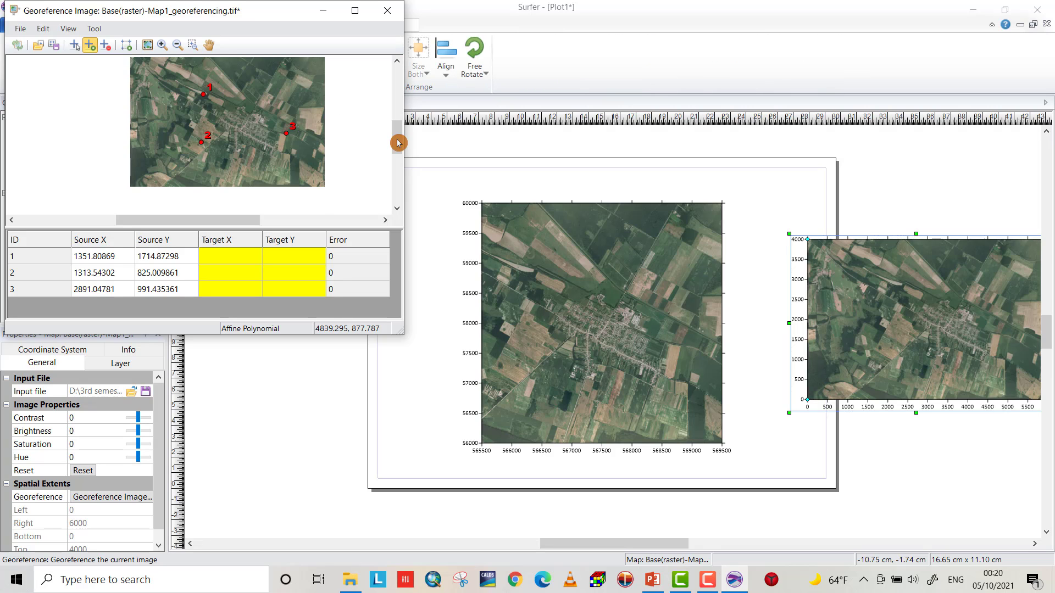
drag(395, 141, 394, 138)
scroll(263, 116, up, 3)
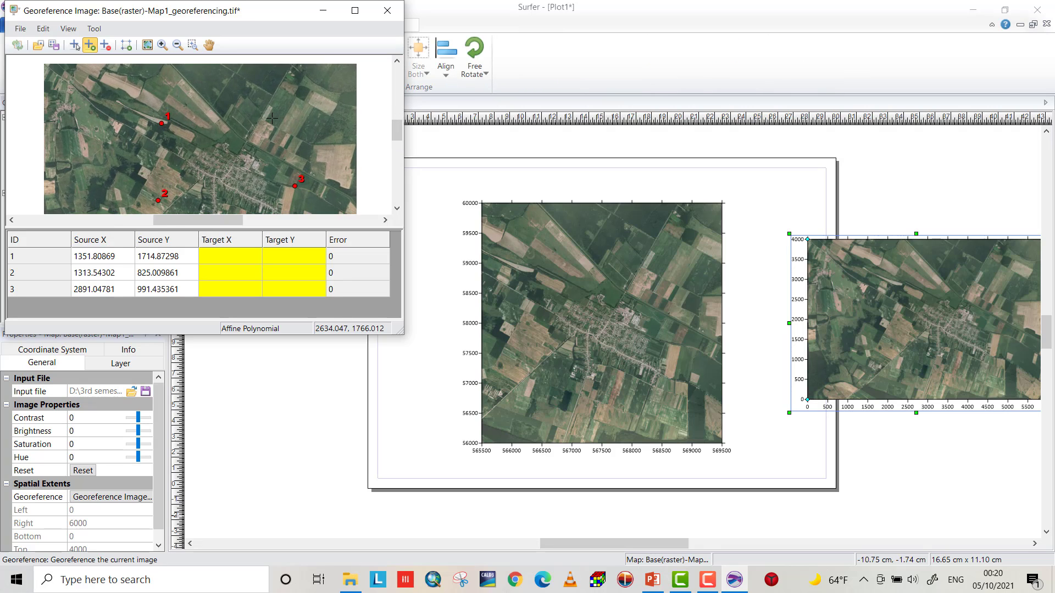
scroll(283, 125, up, 2)
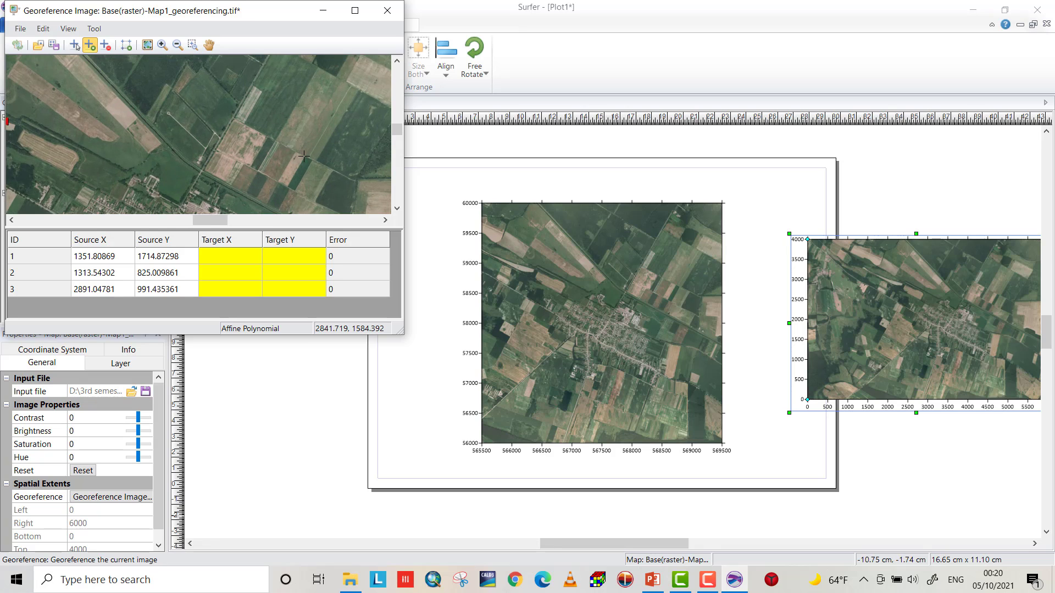
scroll(303, 157, up, 3)
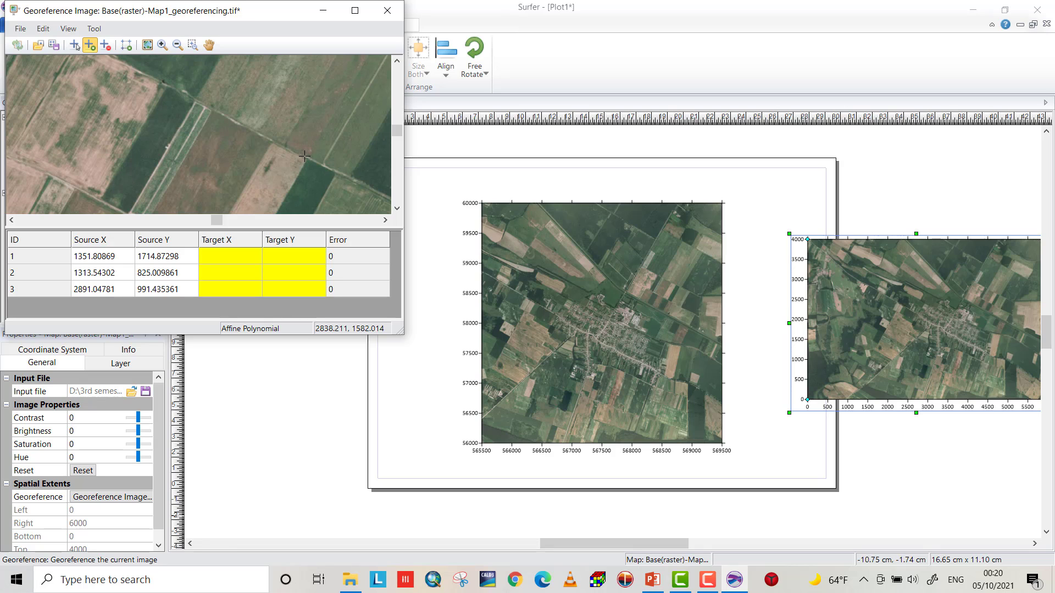
click(305, 157)
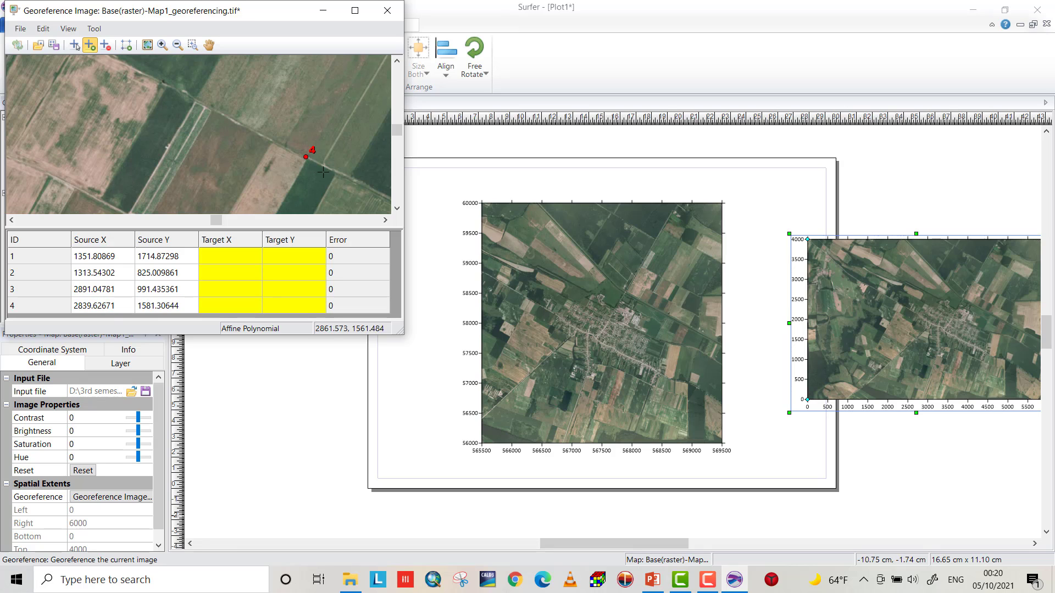
- Locate the control point features on the Map1_original map and examine their map coordinates
scroll(323, 172, down, 5)
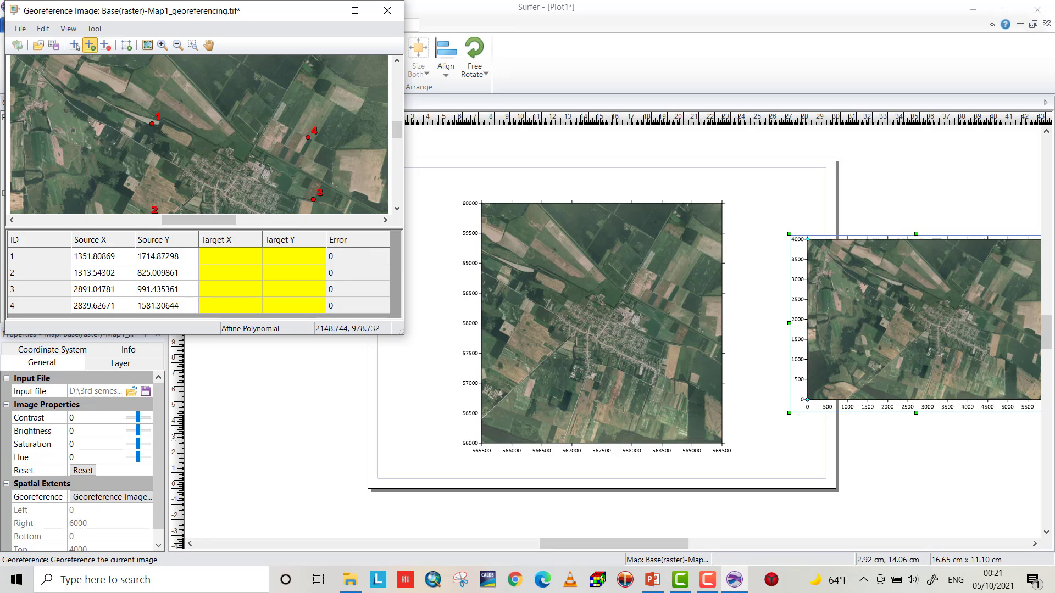
scroll(153, 128, up, 5)
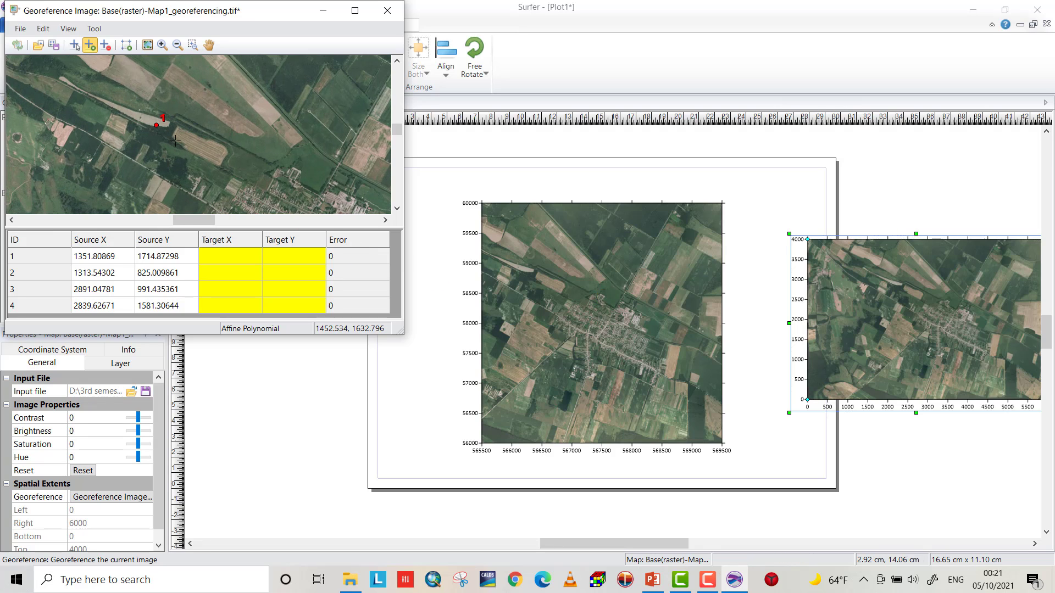
scroll(145, 113, up, 4)
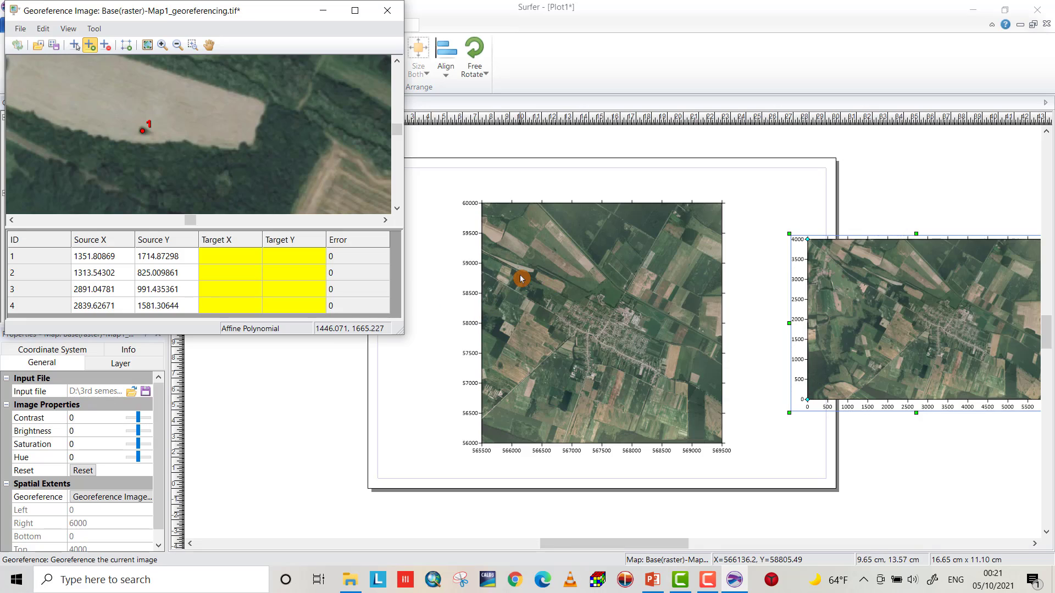
scroll(519, 255, up, 3)
scroll(519, 258, up, 6)
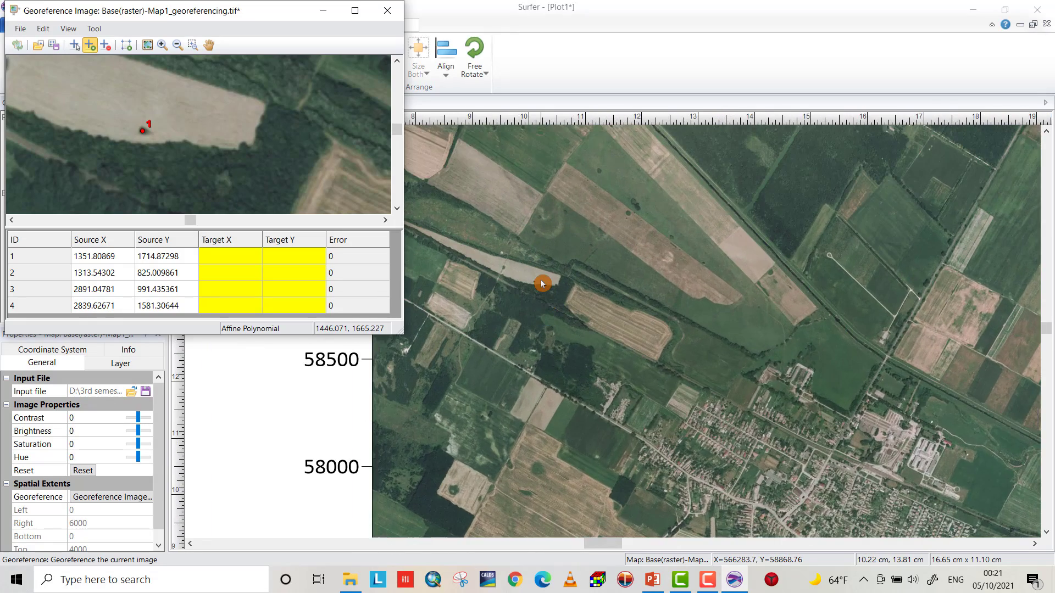
scroll(538, 284, up, 4)
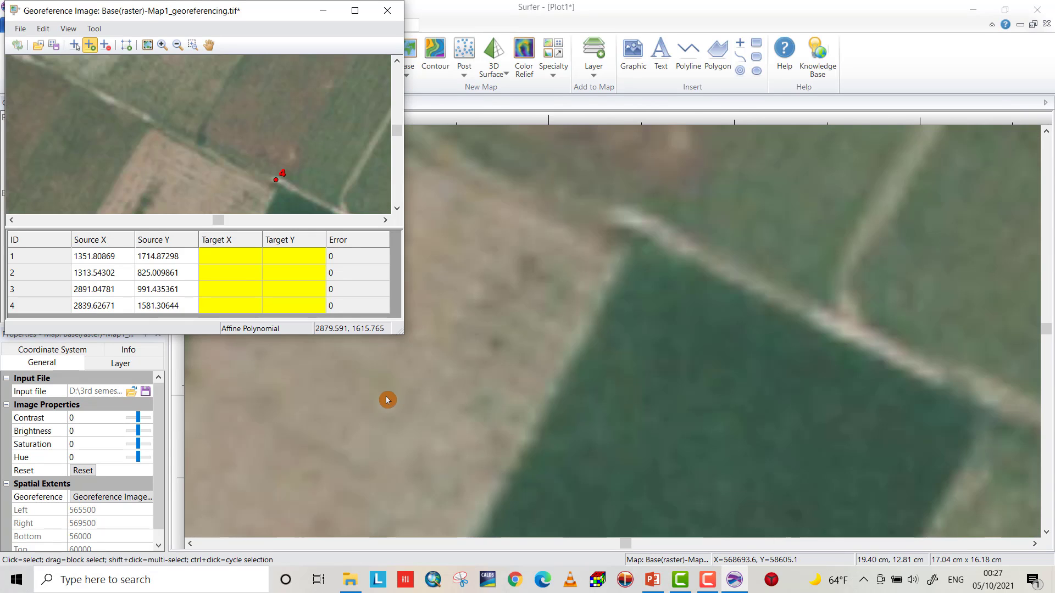
scroll(385, 416, up, 2)
scroll(385, 416, down, 4)
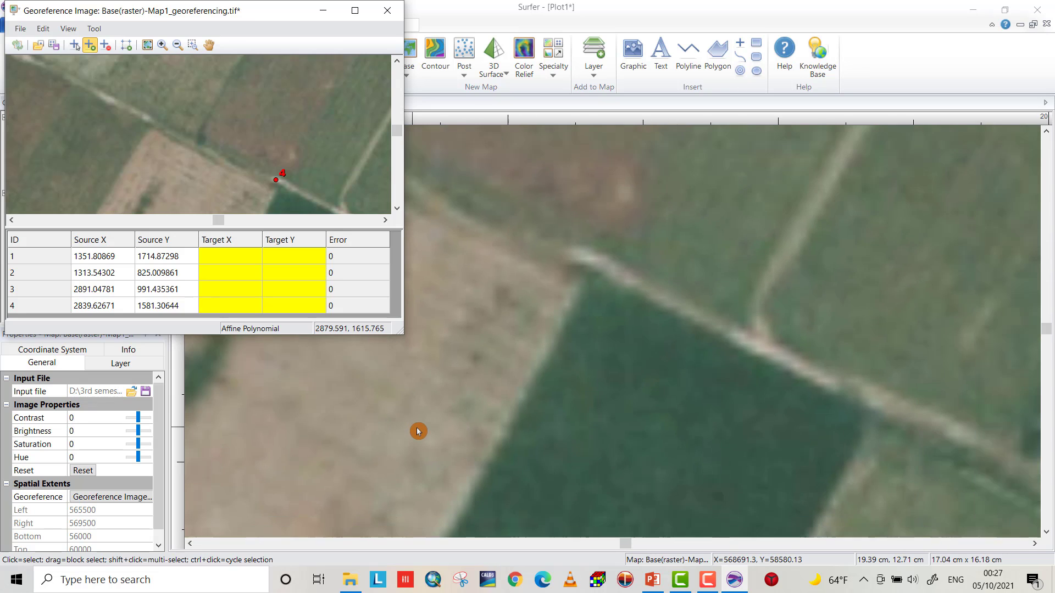
scroll(423, 417, down, 1)
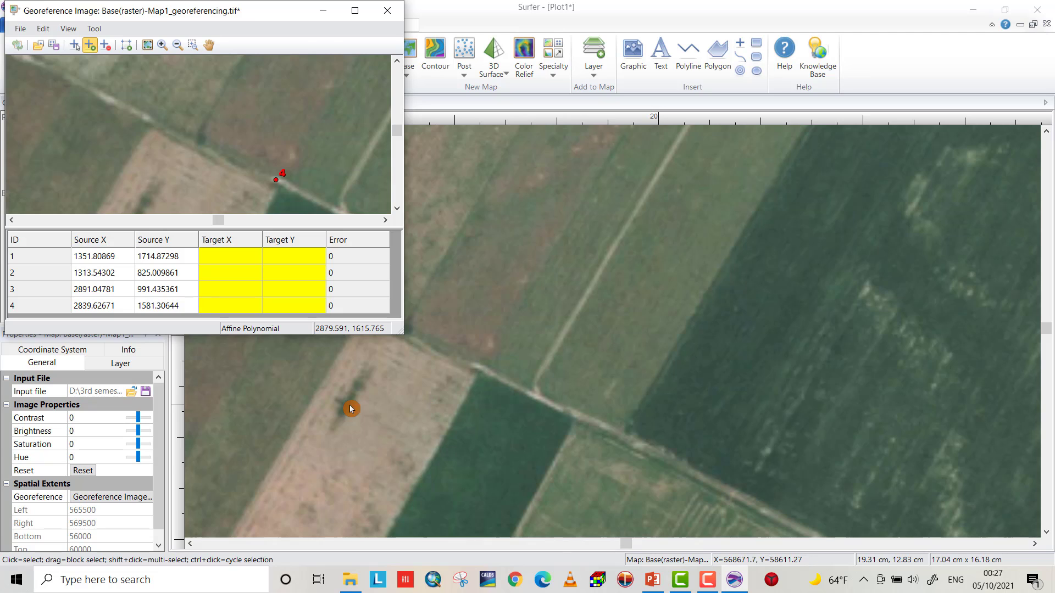
scroll(324, 420, down, 1)
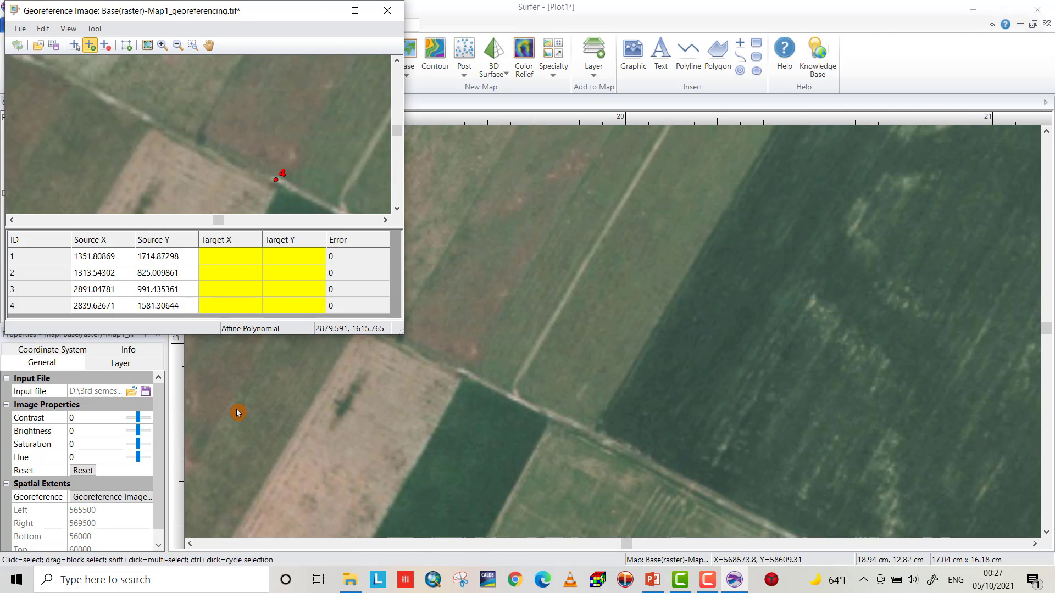
- Set points 1–4 targets to (566255, 58860.09), (566189.8, 57376.18), (568819.7, 57651.55), (568733.6, 58636.98); apply georeferencing and adjust the map limits to include the layer
click(223, 260)
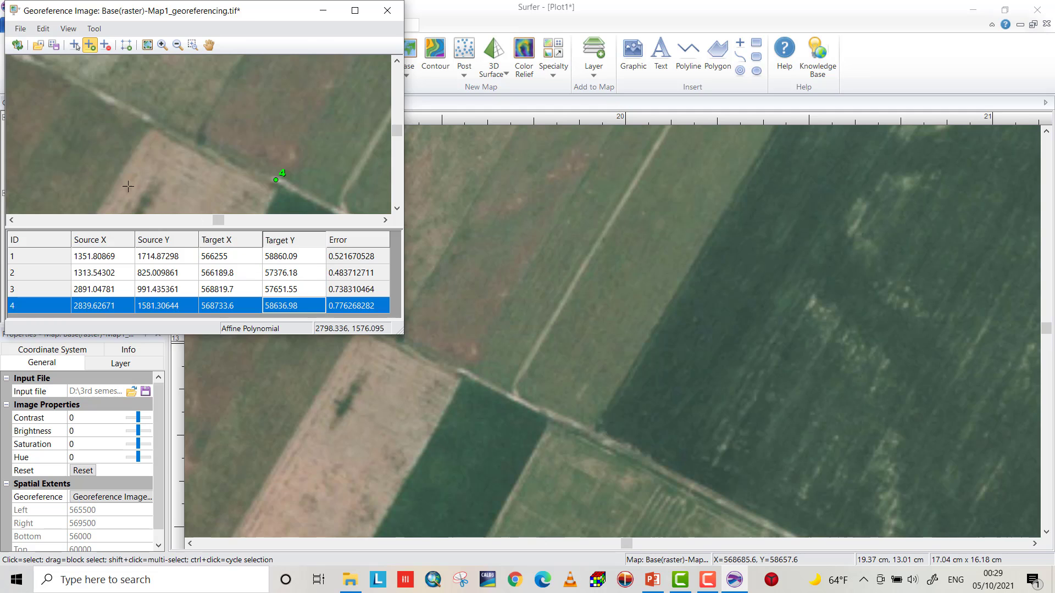
click(17, 48)
click(254, 230)
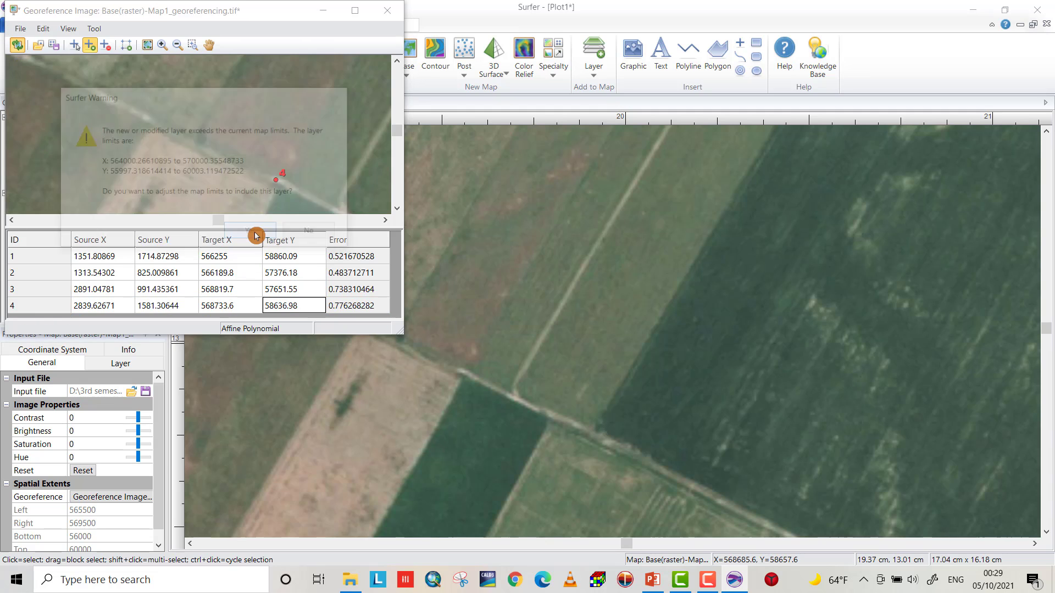
- Close the georeferencing window and move the georeferenced map beyond the page's upper-right part, clear of the Map1_original map
click(387, 12)
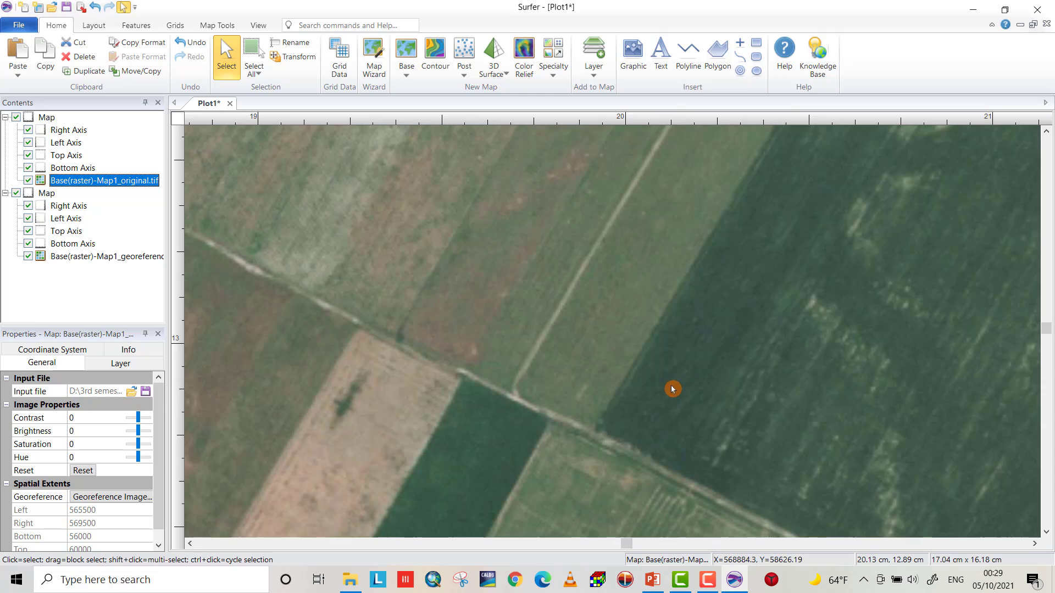
scroll(671, 387, down, 5)
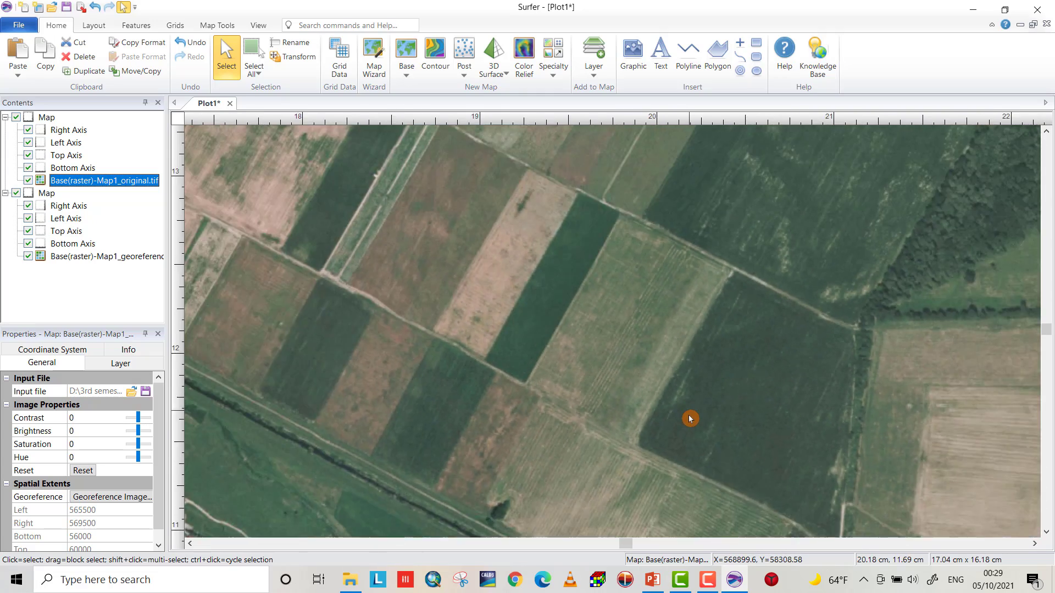
scroll(690, 419, down, 8)
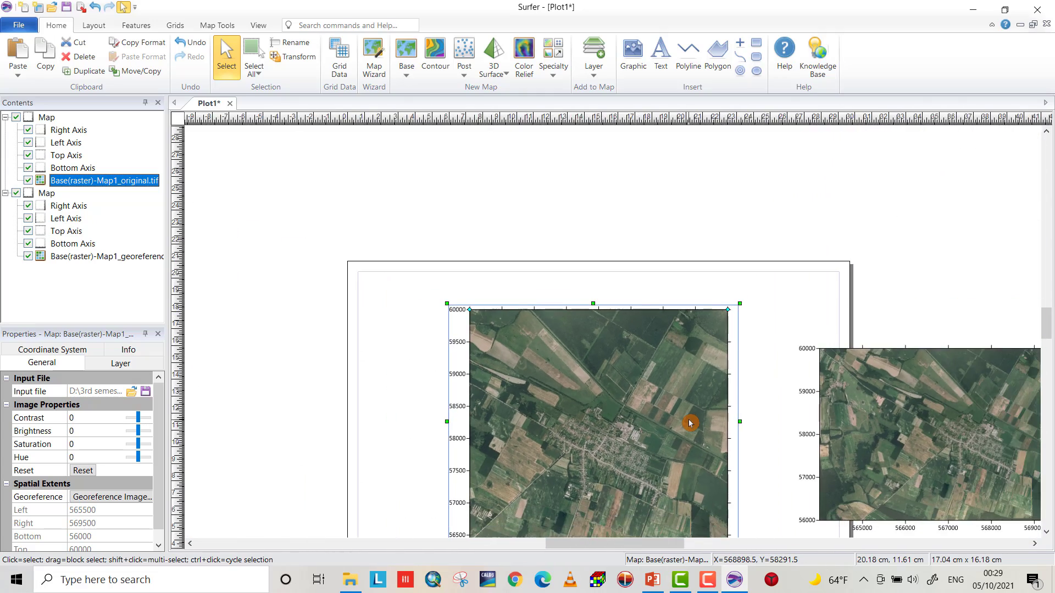
scroll(690, 423, down, 2)
click(848, 424)
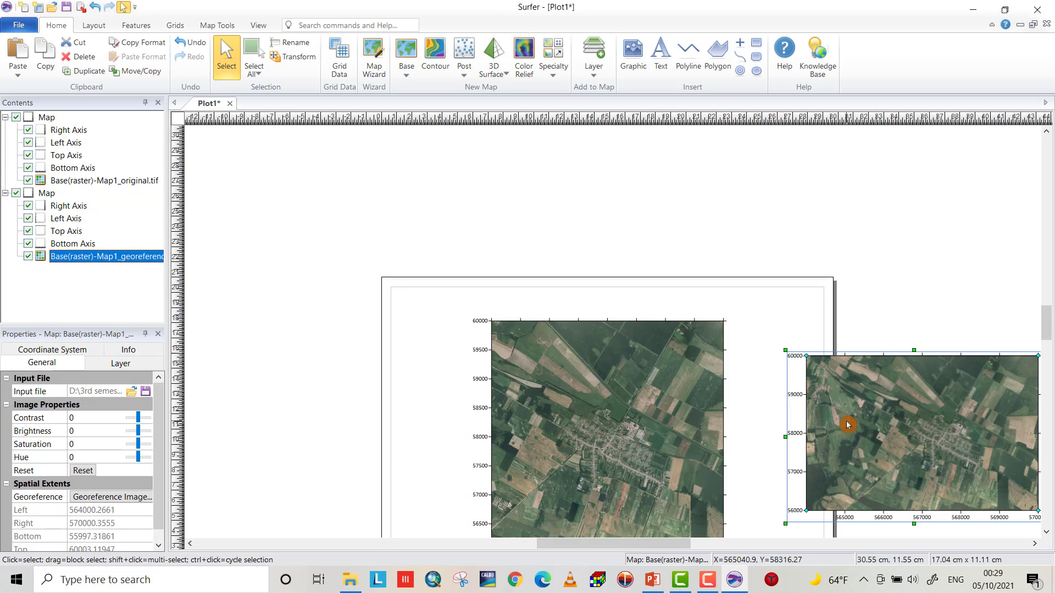
drag(848, 425, 684, 259)
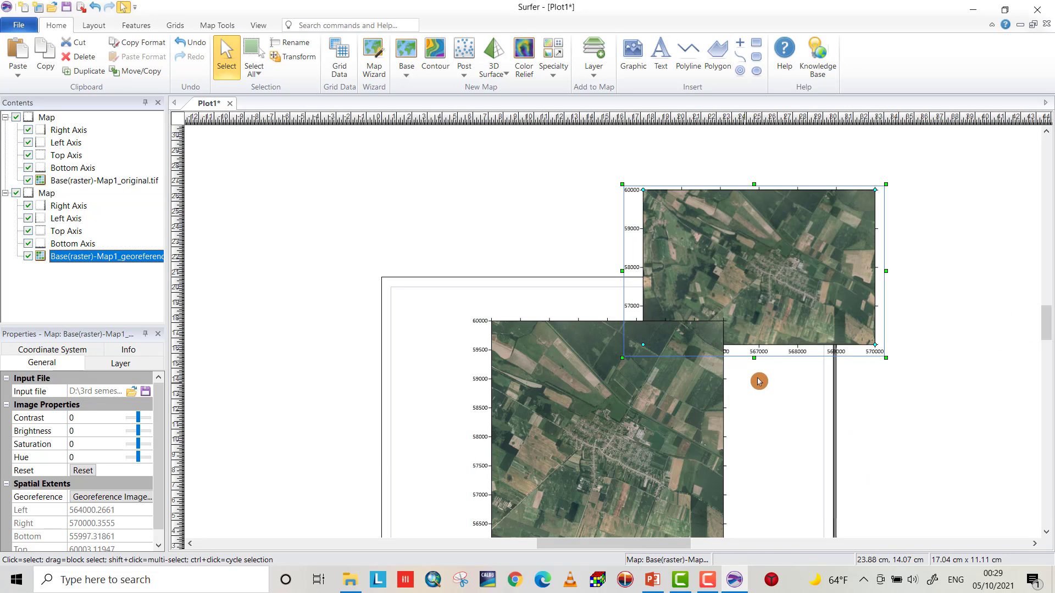
drag(808, 286, 877, 301)
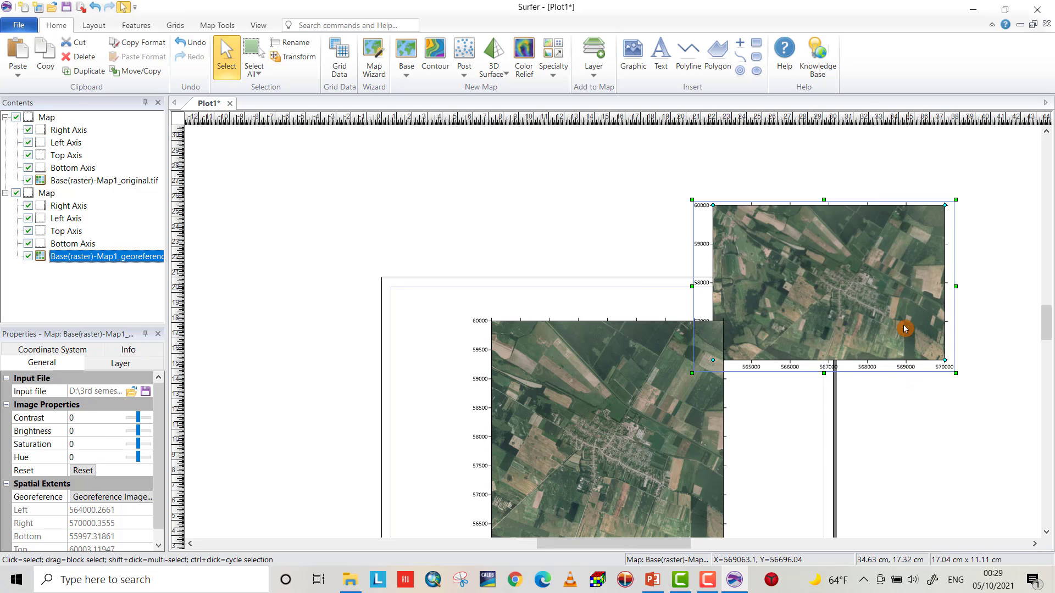
drag(905, 329, 946, 360)
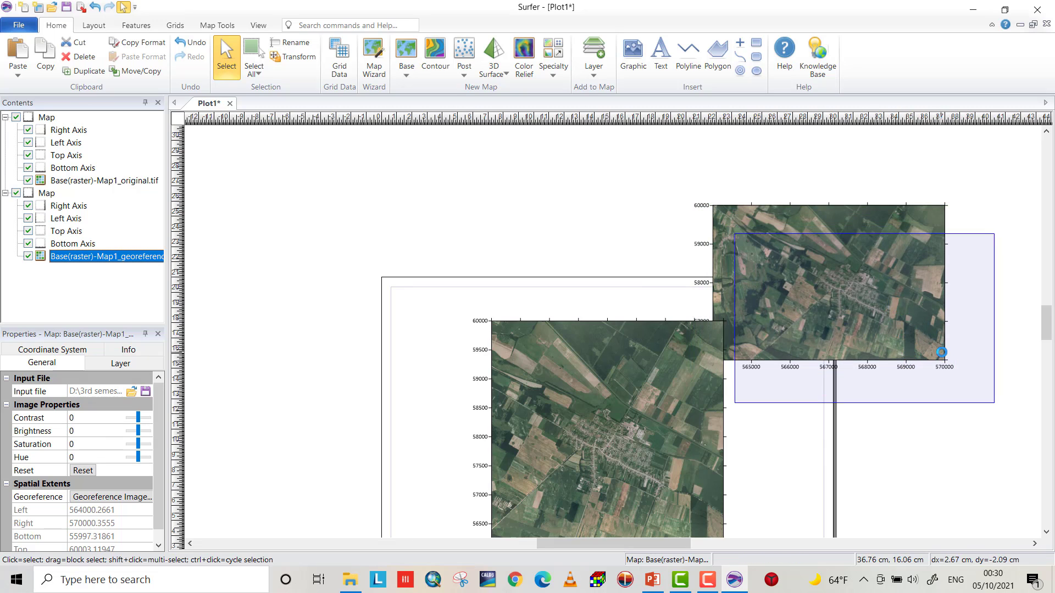
- Delete the Map1_original map and move the georeferenced map onto the page
click(626, 470)
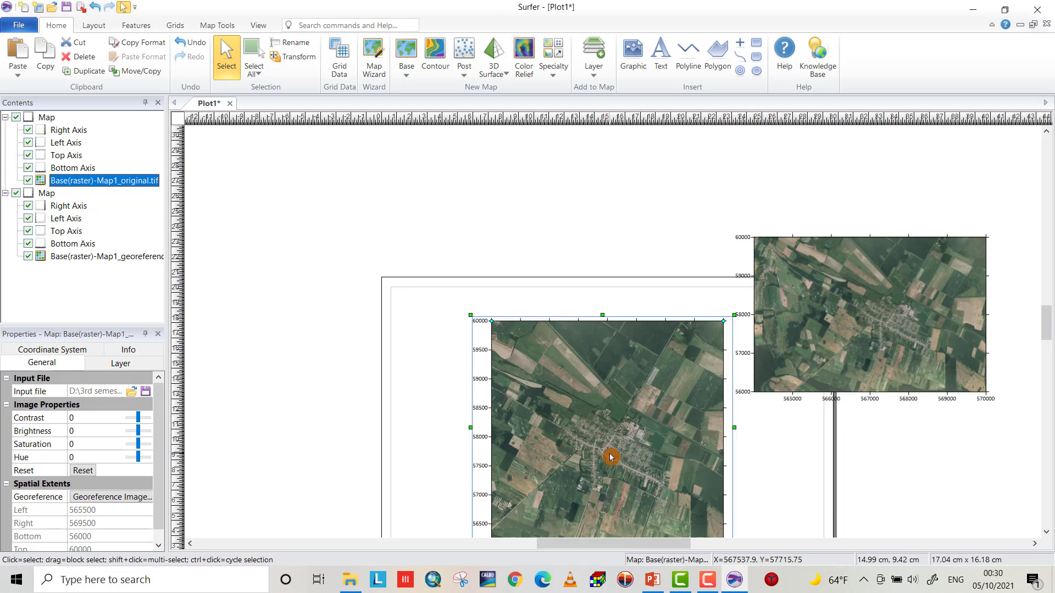
key(Delete)
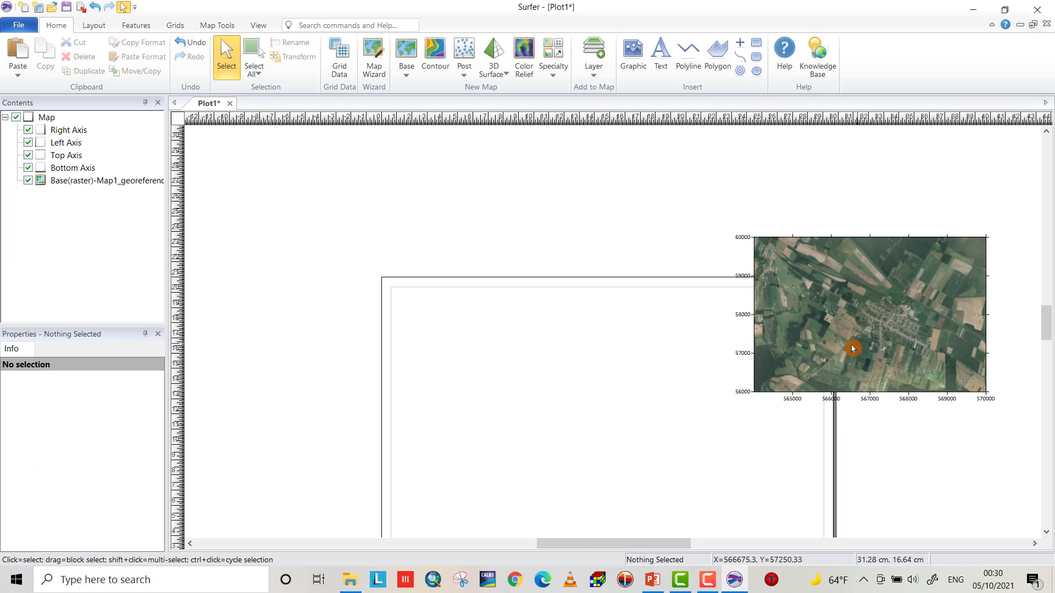
drag(852, 349, 547, 433)
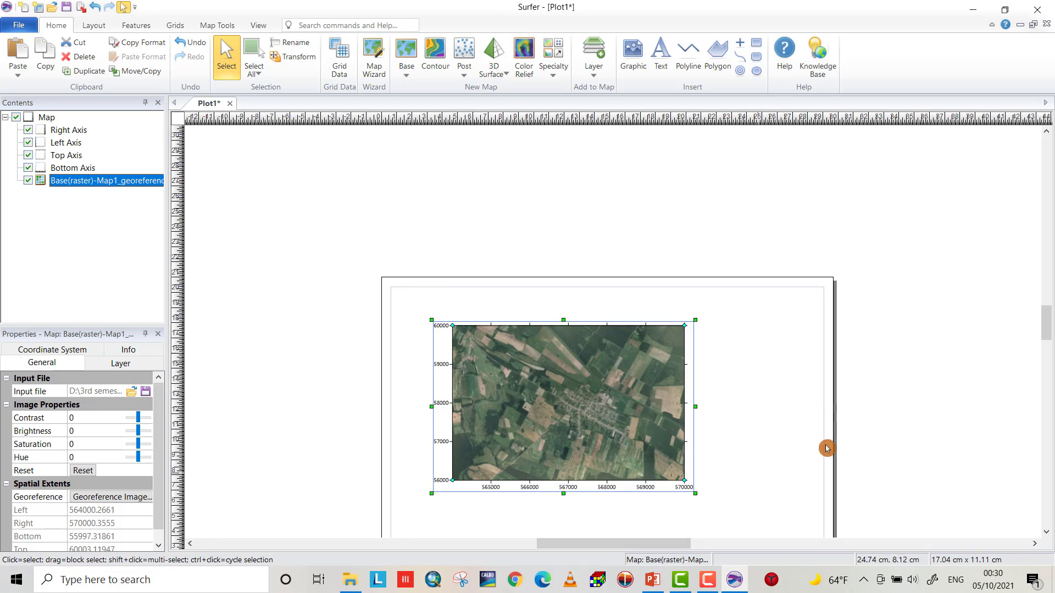
drag(1048, 323, 1049, 331)
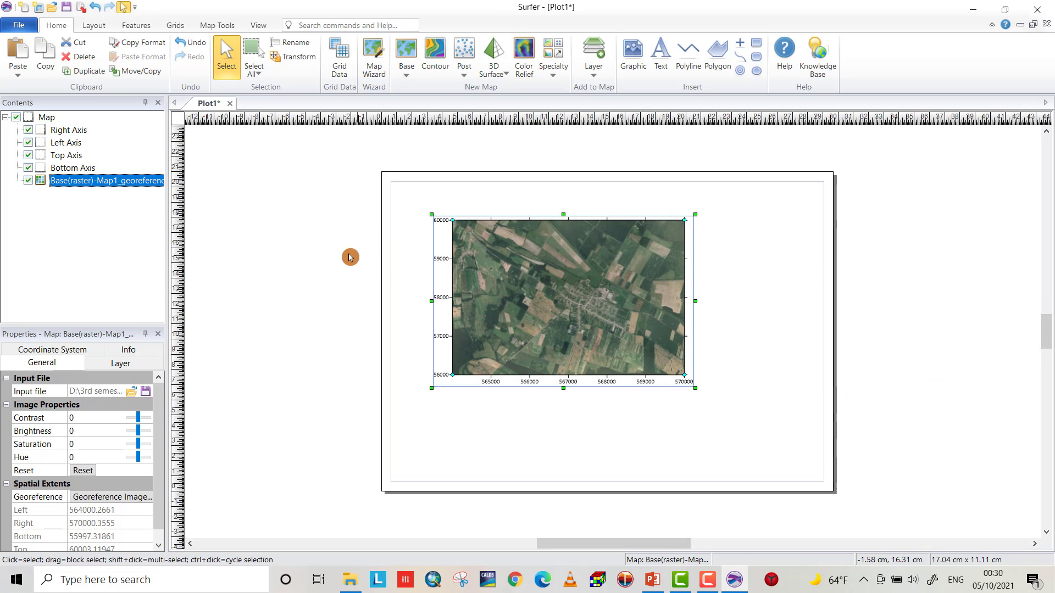
- Set the georeferenced map's proportional scaling ratio to 250
click(45, 119)
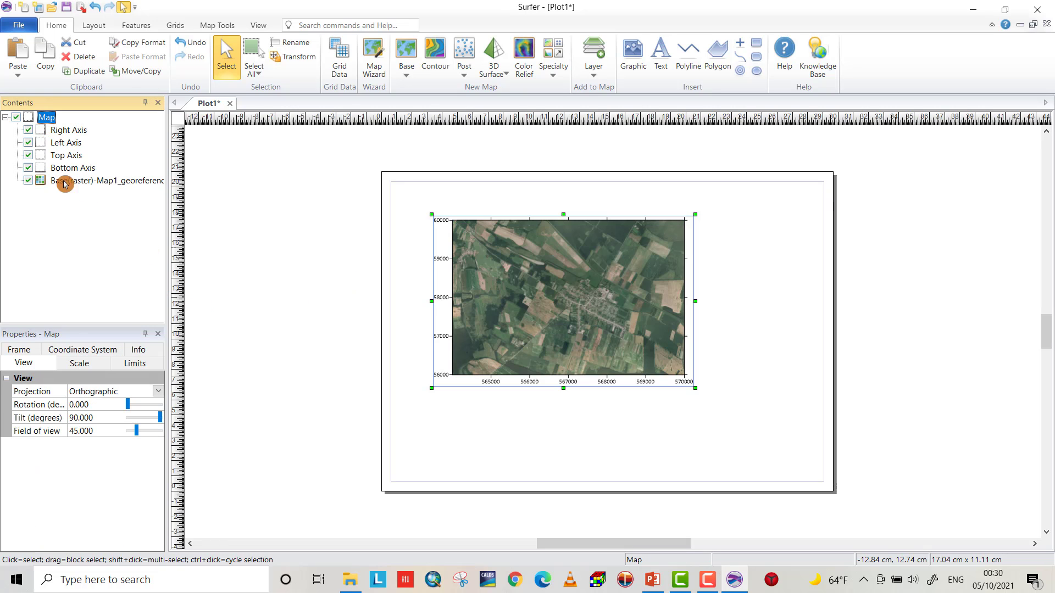
click(75, 364)
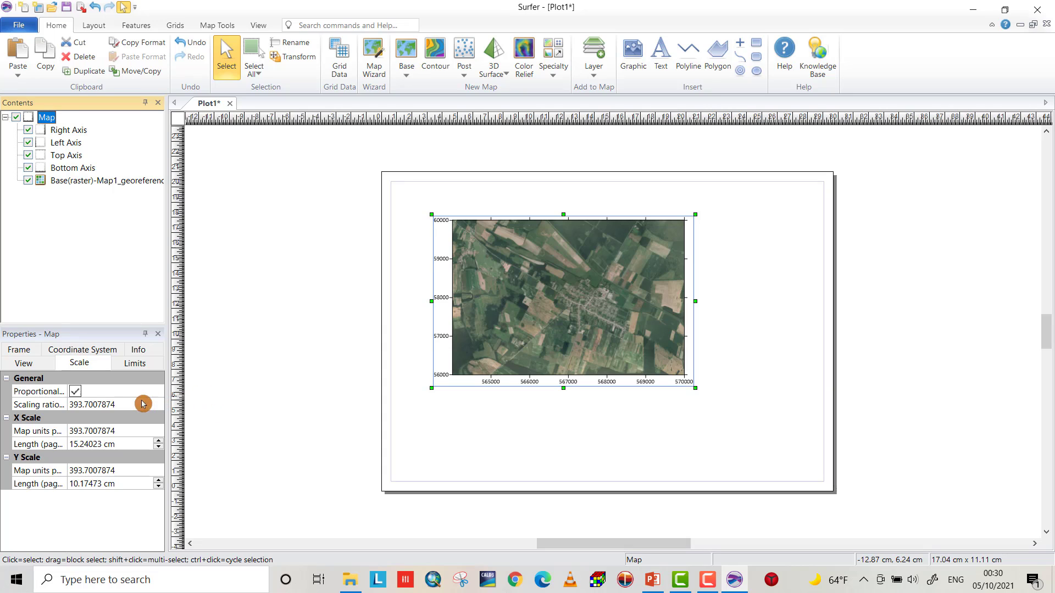
click(89, 407)
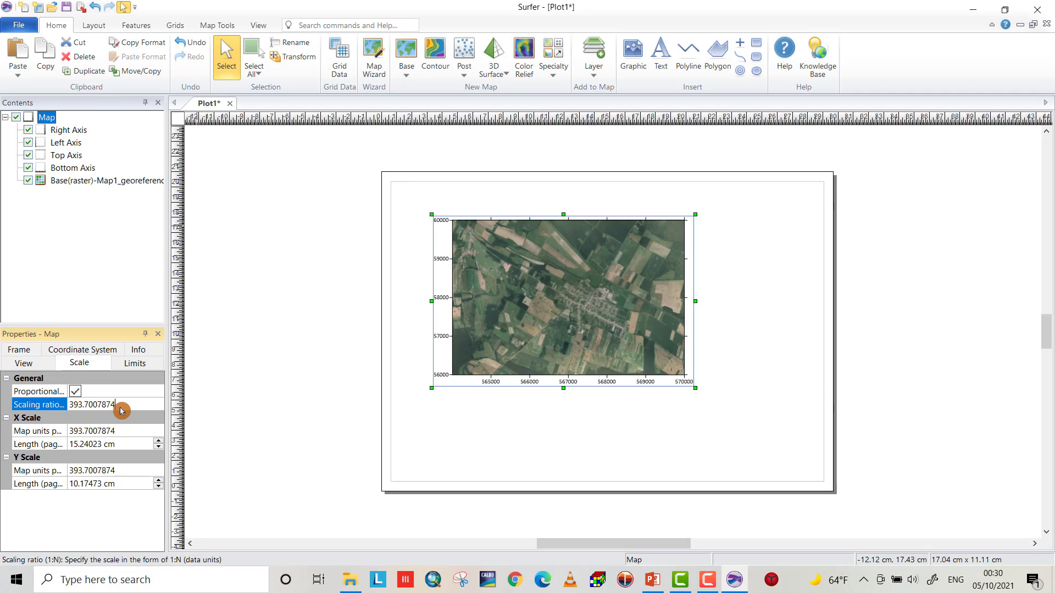
drag(121, 410, 65, 403)
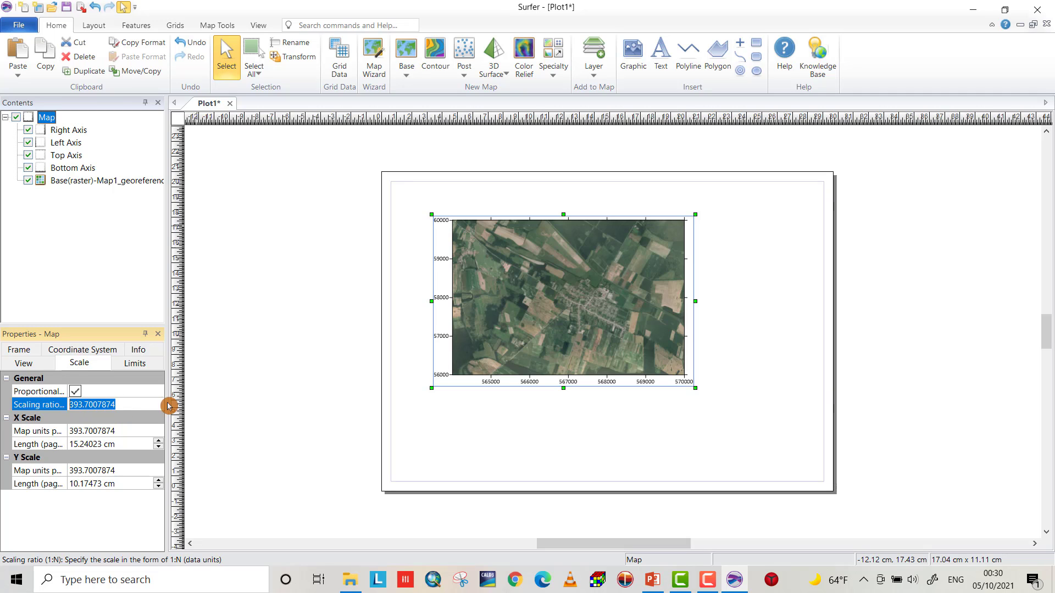
text(2)
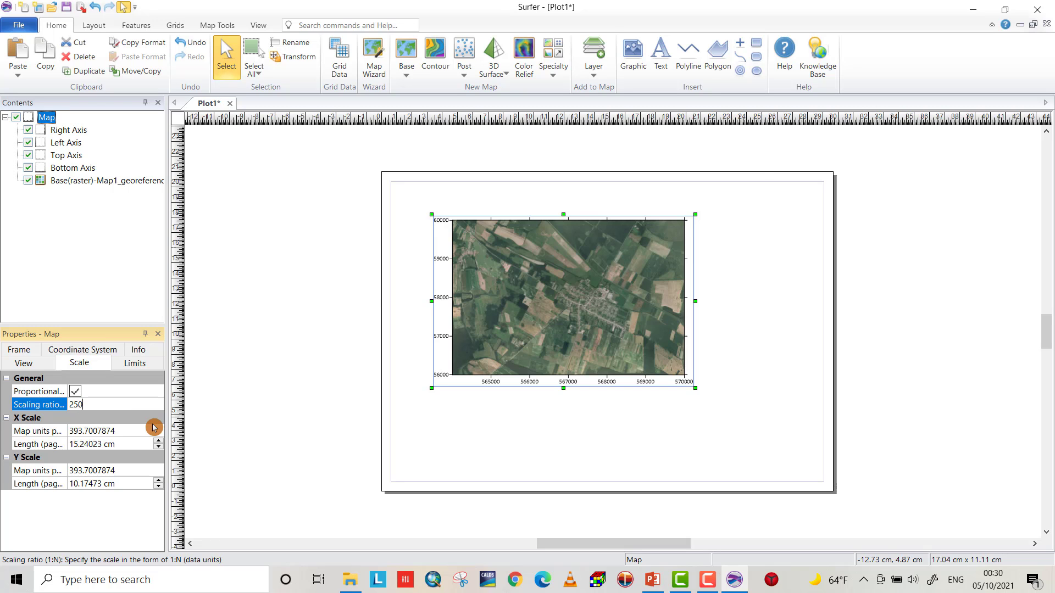
text(50)
key(Return)
- Move the enlarged map so that it lies centred within the page margins
click(596, 337)
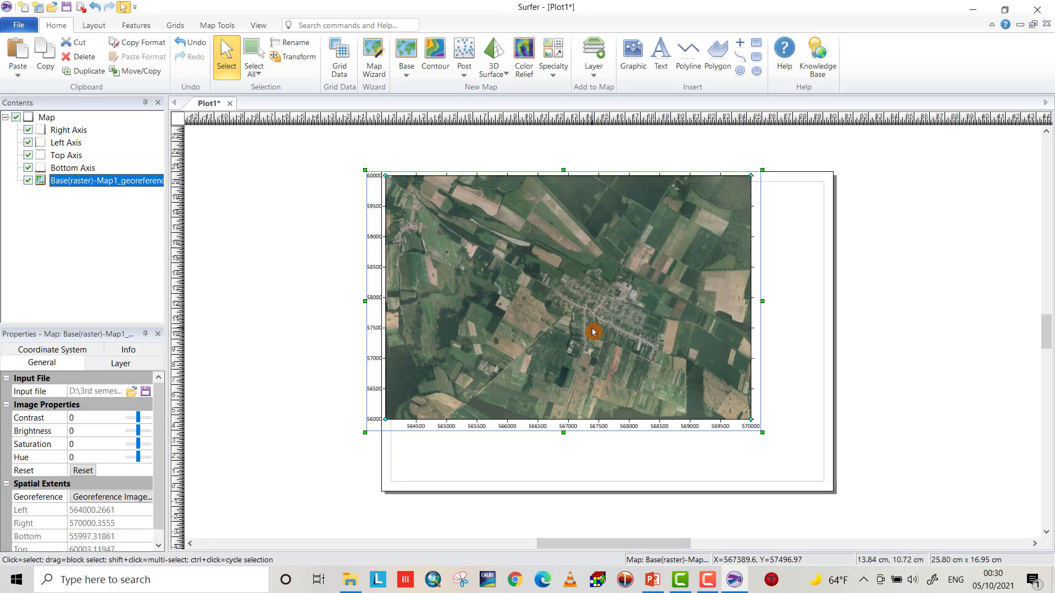
drag(595, 337, 631, 360)
drag(631, 360, 629, 368)
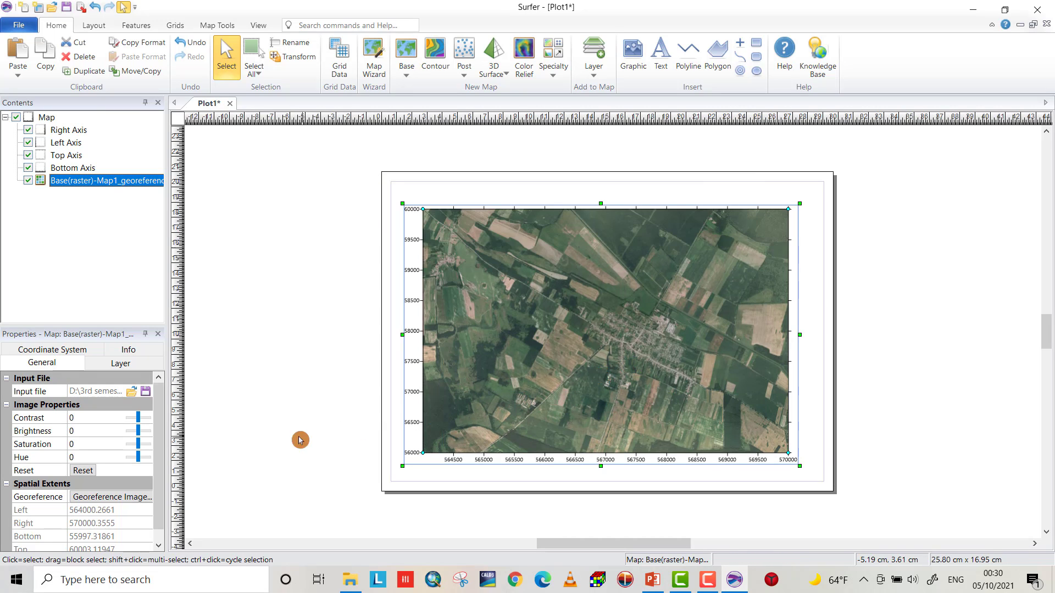
- Set the map's X limits to a minimum of 564000 and a maximum of 570000
click(44, 118)
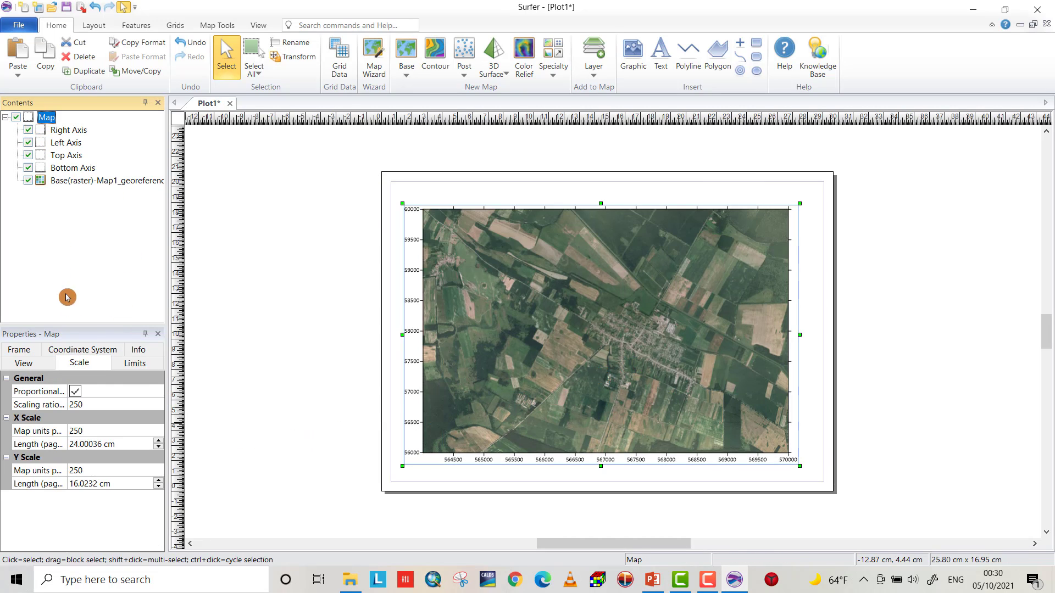
click(136, 363)
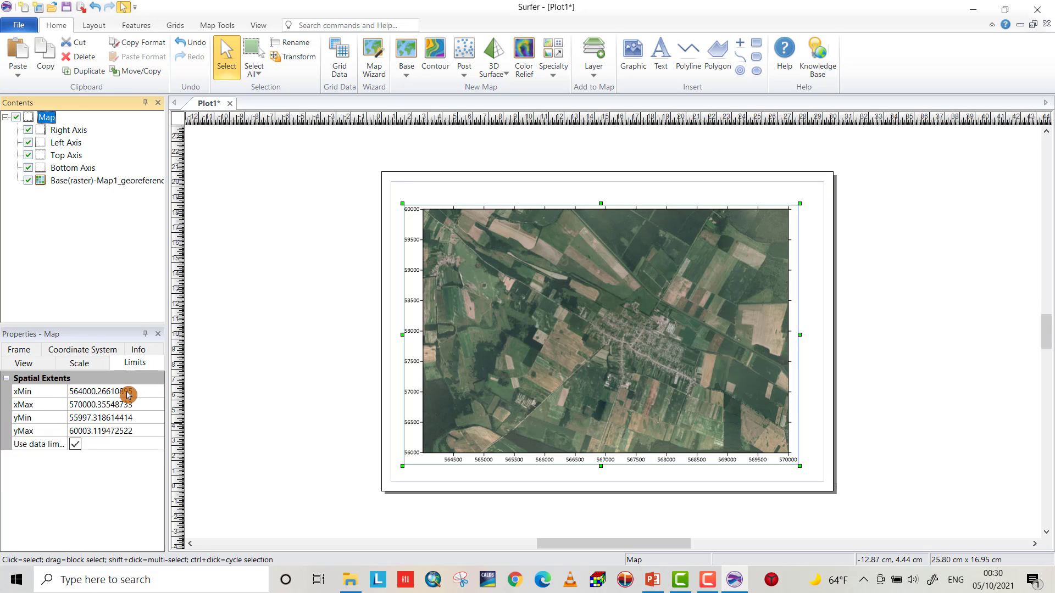
drag(137, 394, 60, 388)
drag(138, 406, 101, 408)
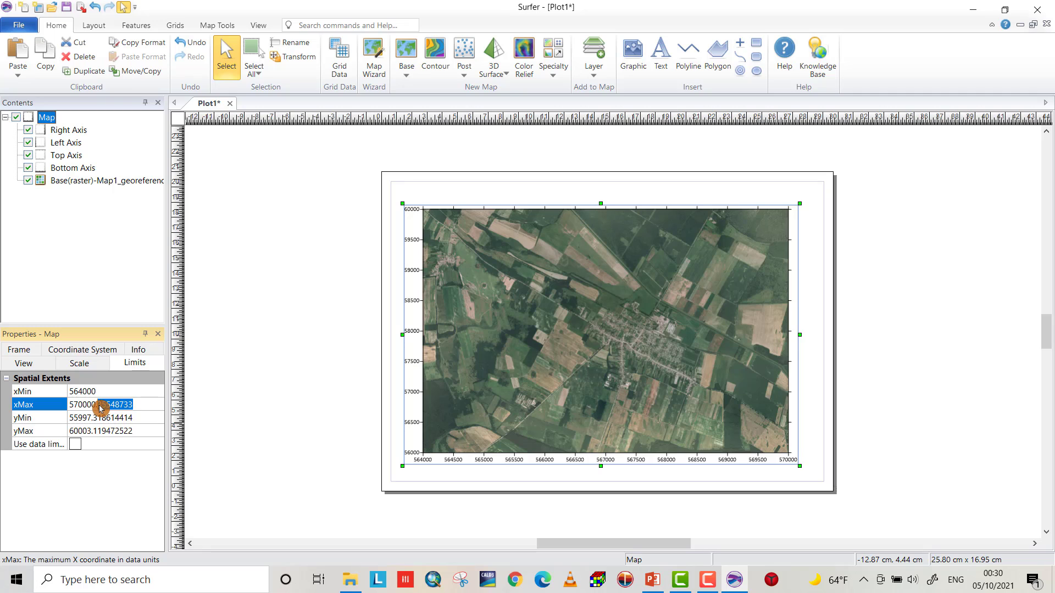
key(Delete)
- Set the map's Y limits to 56000 minimum and 60000 maximum, and review its scale and limits
drag(140, 418, 77, 418)
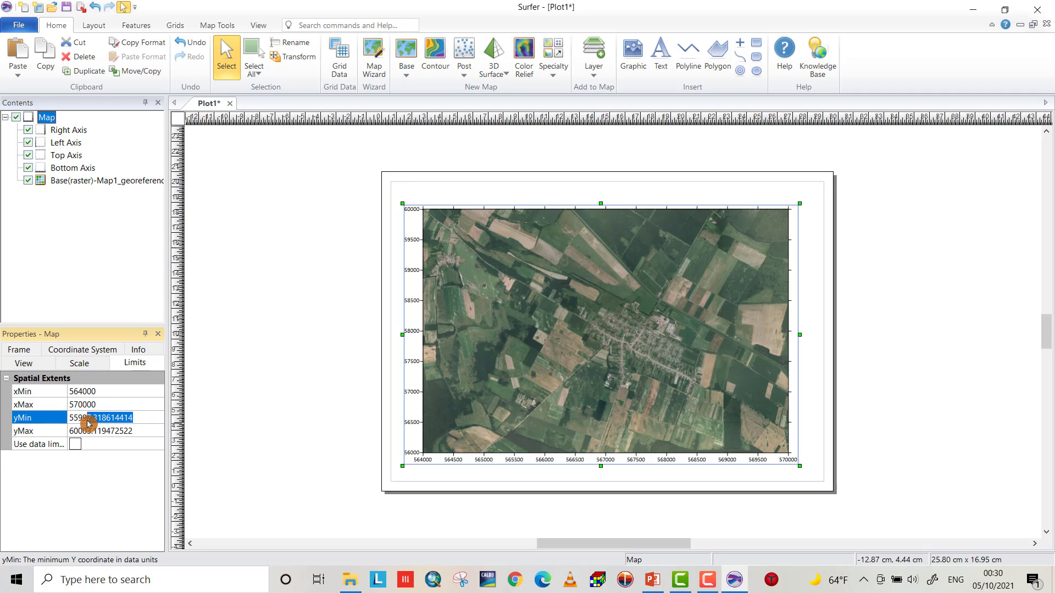
text(56000)
click(134, 437)
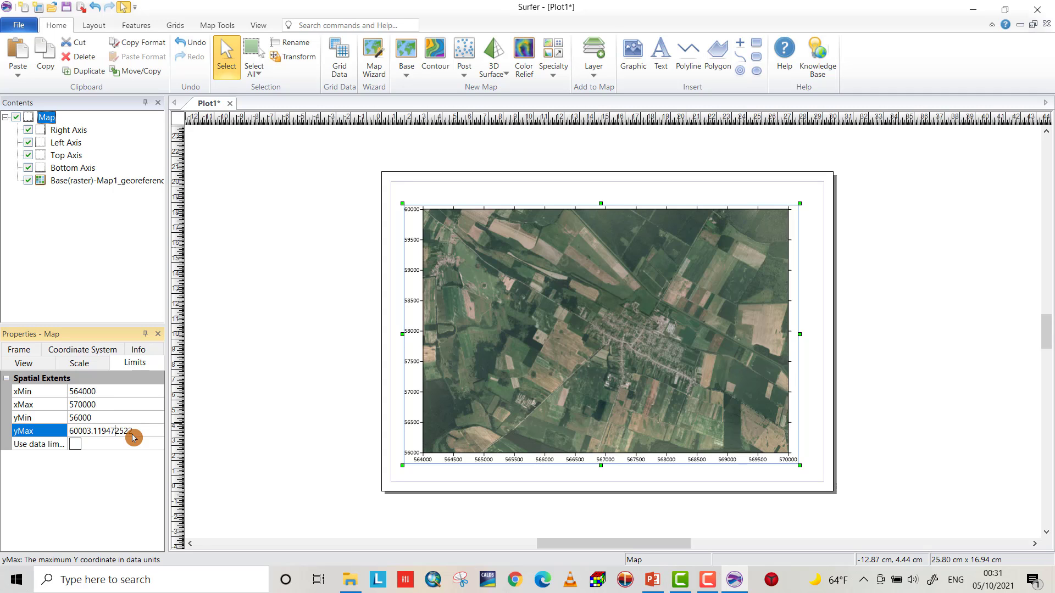
drag(133, 438, 72, 444)
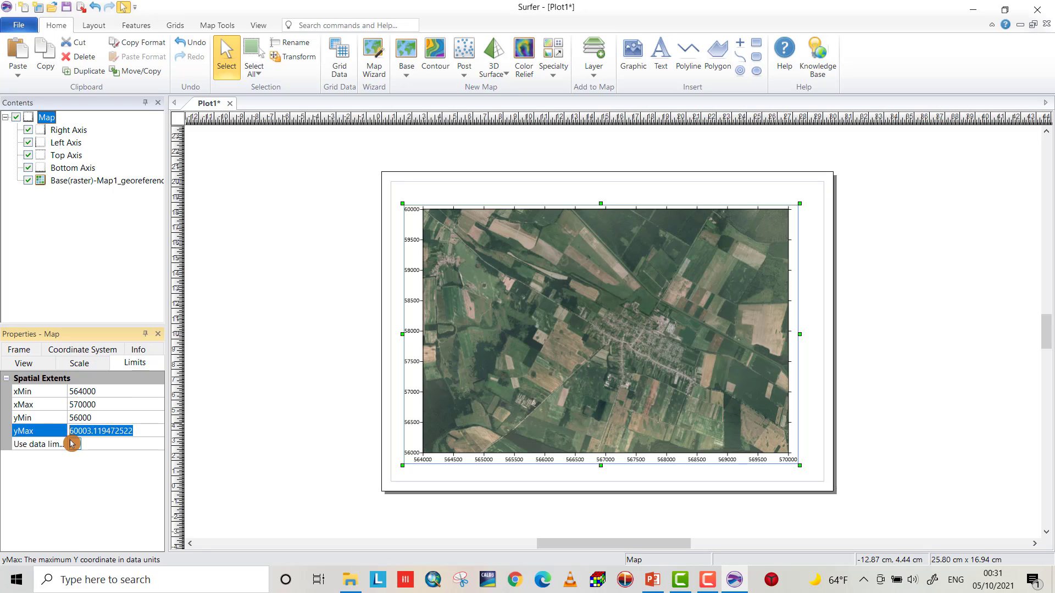
text(600)
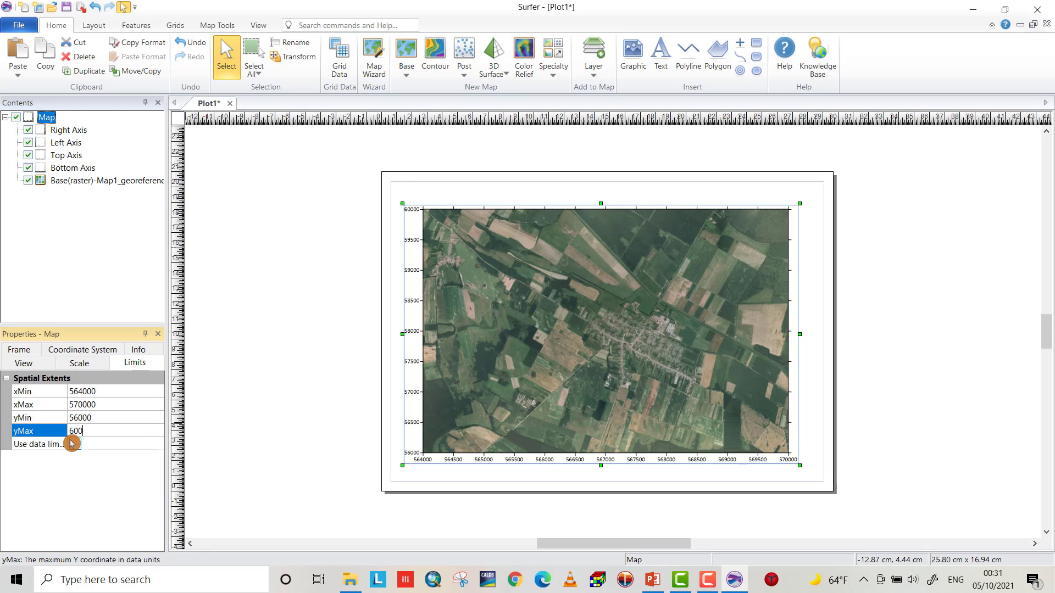
text(00)
click(79, 364)
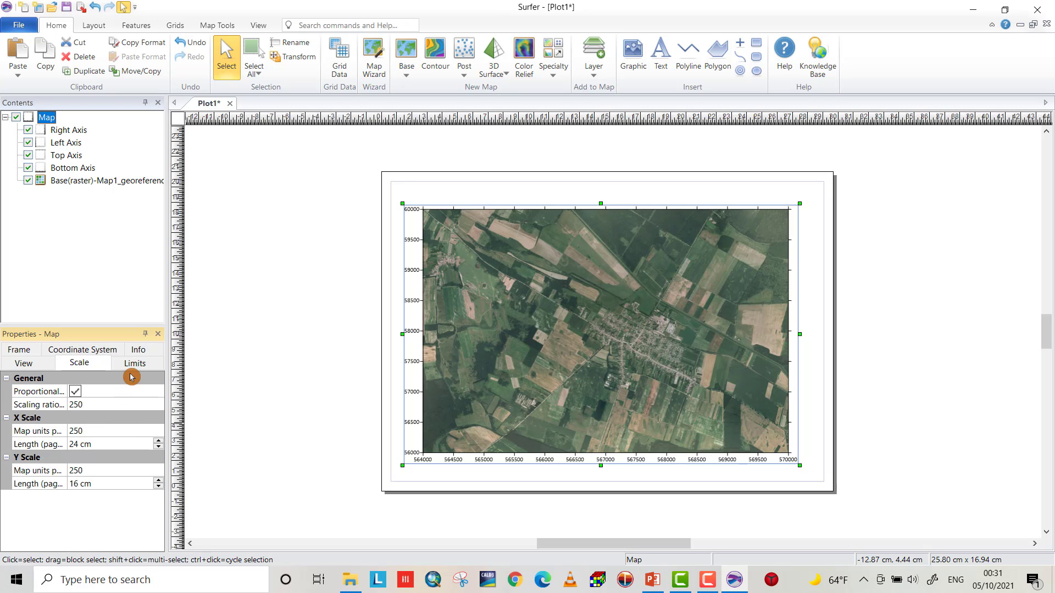
click(134, 365)
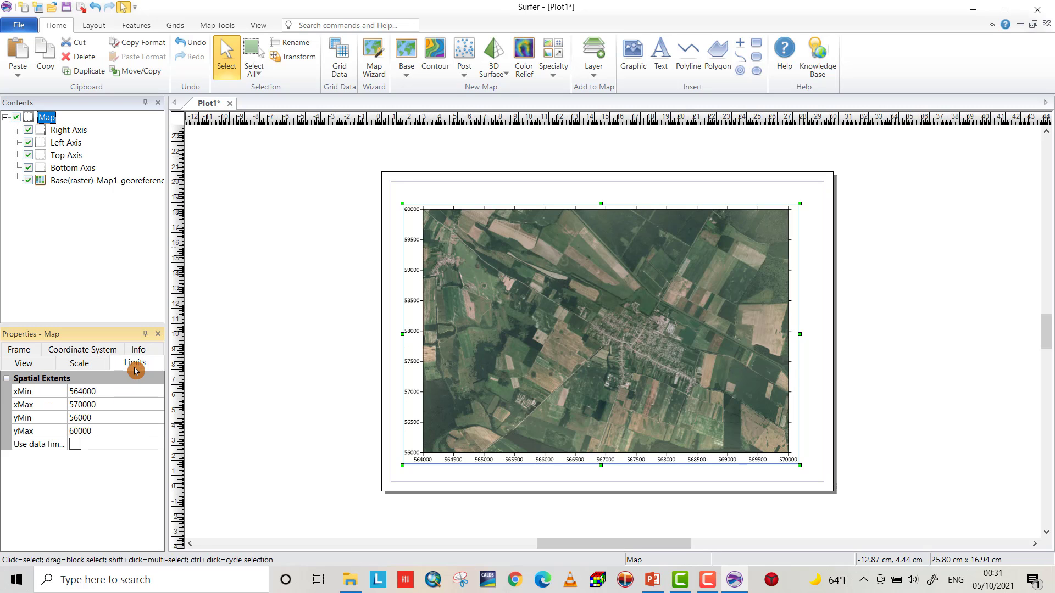
- Shift the map slightly right to centre it on the page and clear the selection
click(606, 322)
drag(611, 316, 613, 318)
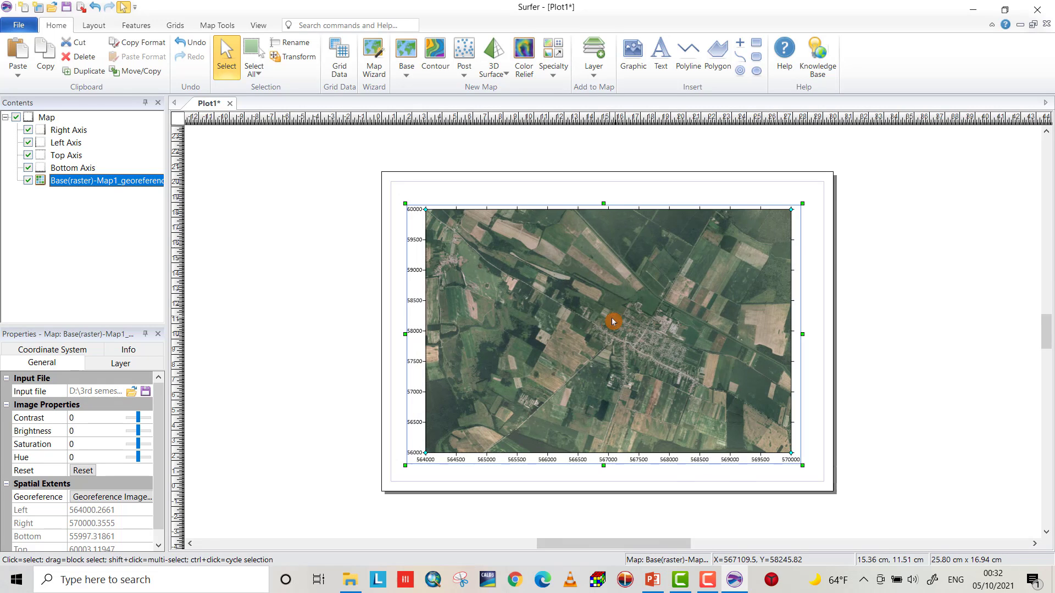
click(339, 349)
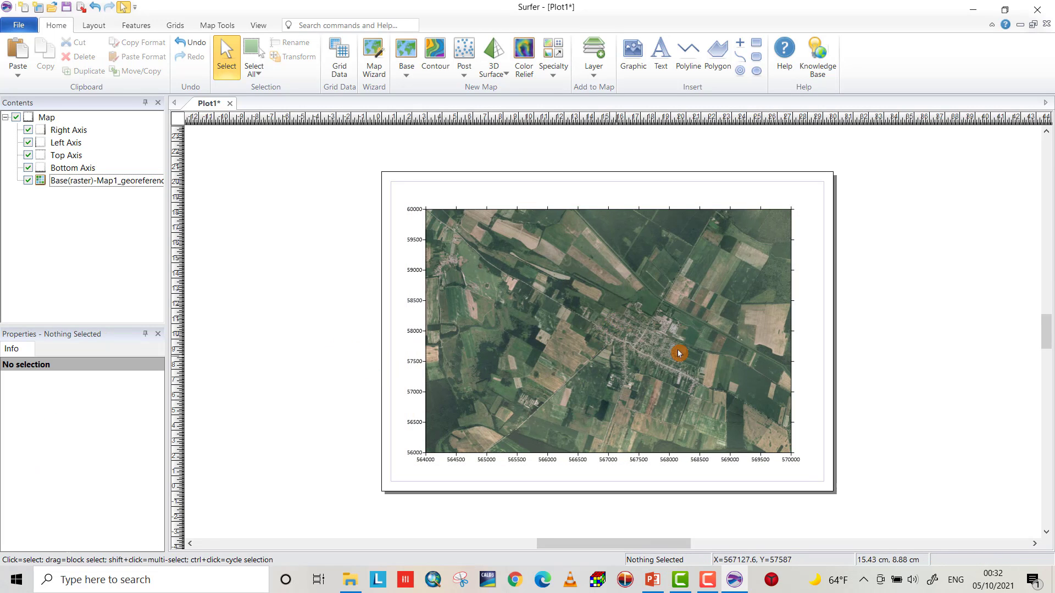